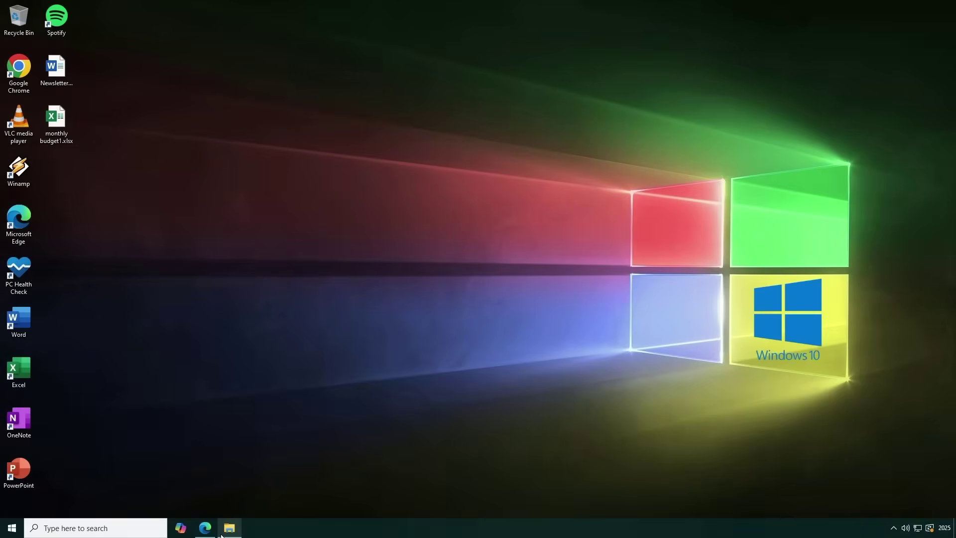
Check the Windows (C:) drive's space in its properties from This PC, then close the windows
{"action": "left_click", "coordinate": [230, 528]}
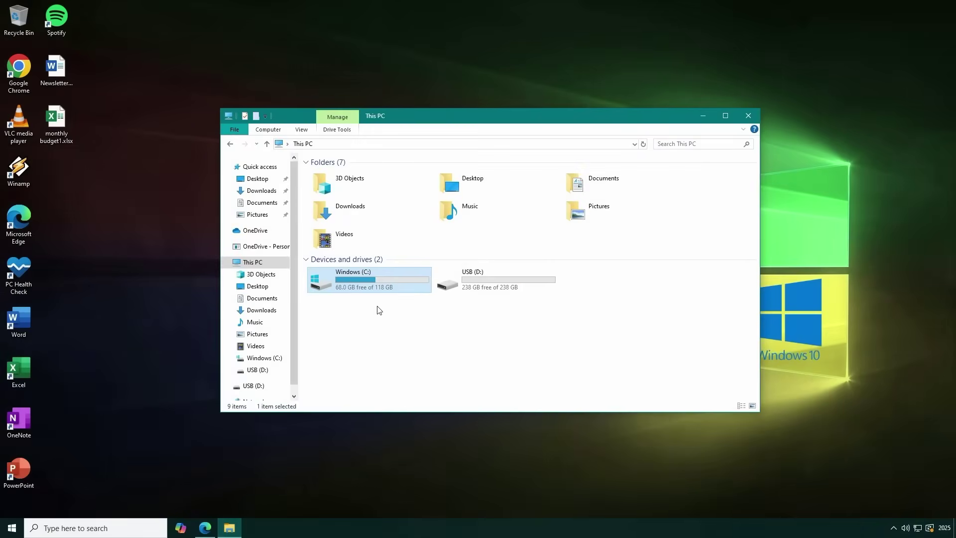
{"action": "right_click", "coordinate": [403, 282]}
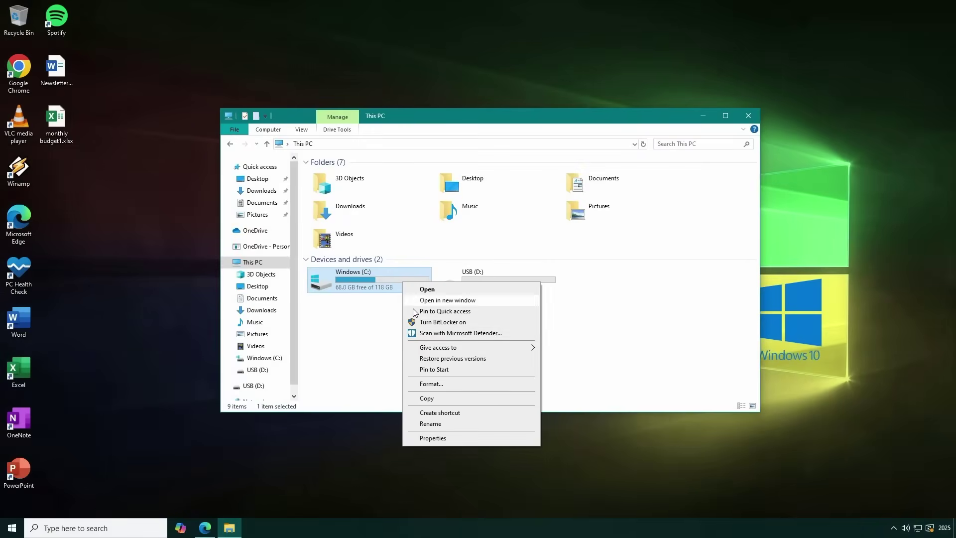
{"action": "left_click", "coordinate": [432, 438]}
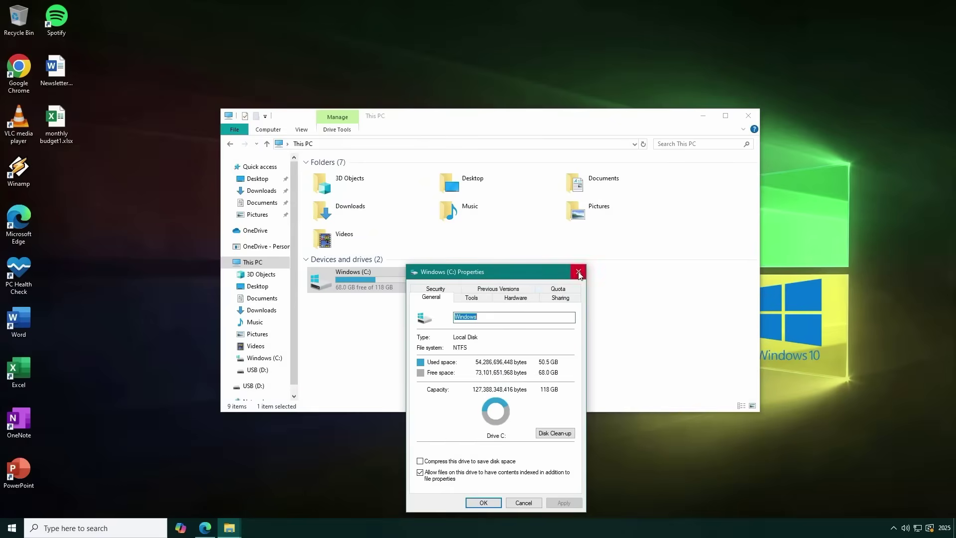
{"action": "left_click", "coordinate": [578, 272]}
{"action": "left_click", "coordinate": [749, 116]}
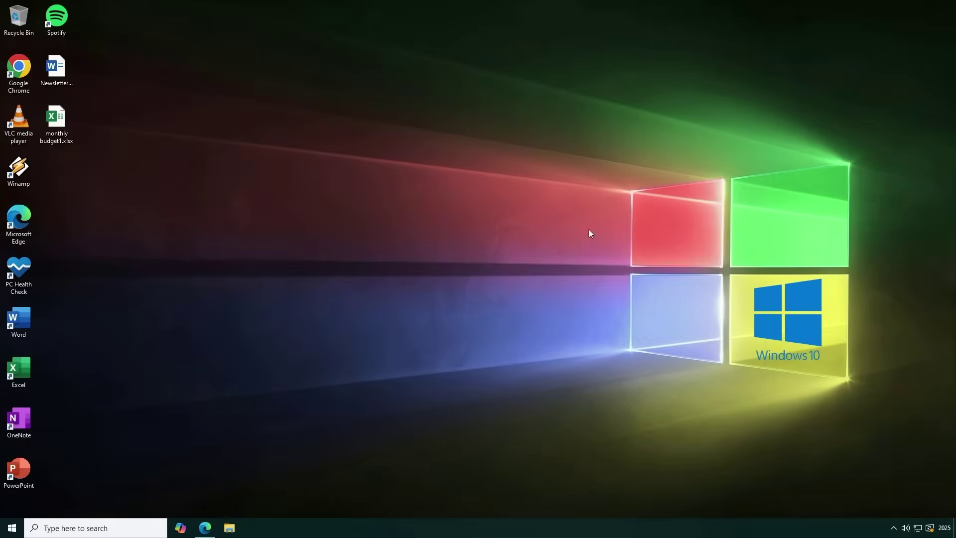
Search Google in Edge for 'Disk2VHD' and open the Disk2vhd - Sysinternals result
{"action": "left_click", "coordinate": [204, 528]}
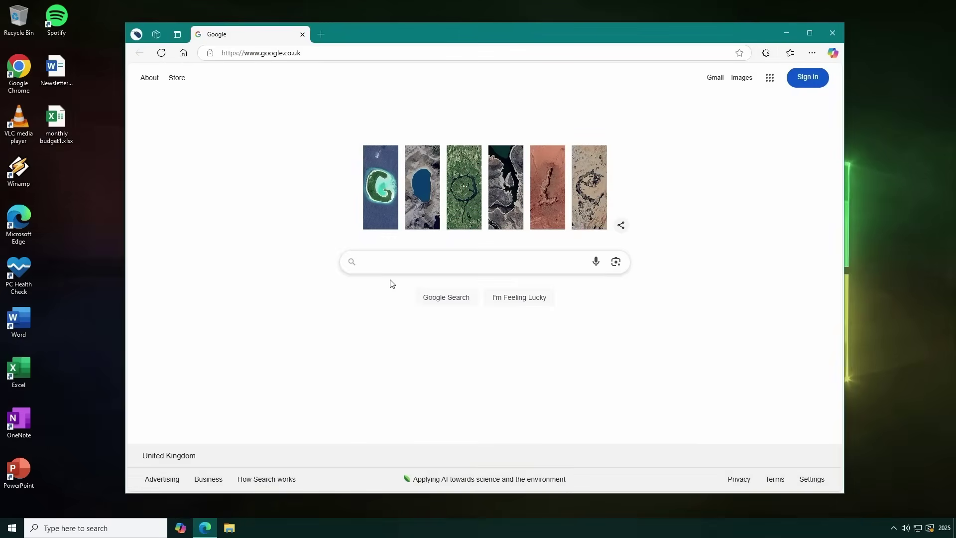
{"action": "left_click", "coordinate": [387, 265]}
{"action": "type", "text": "Disk"}
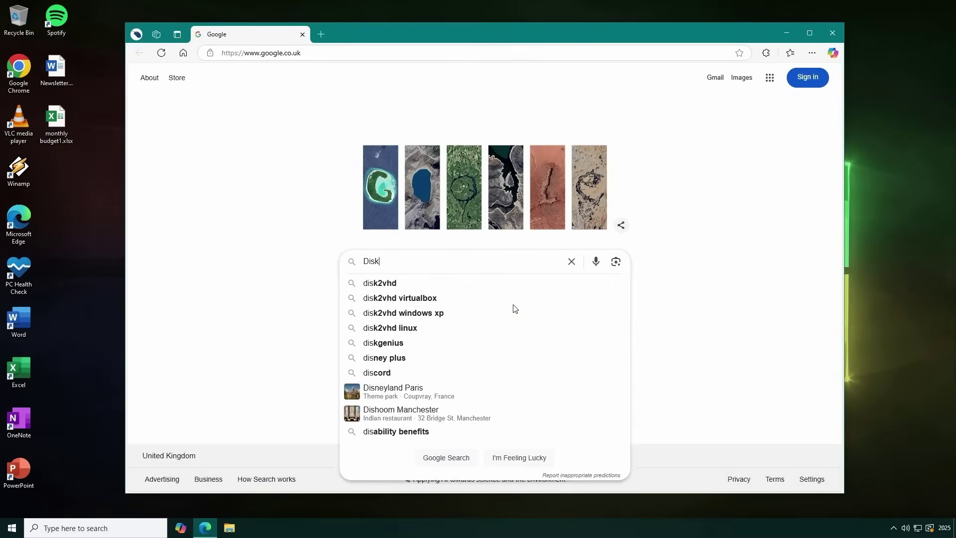
{"action": "type", "text": "2VHD"}
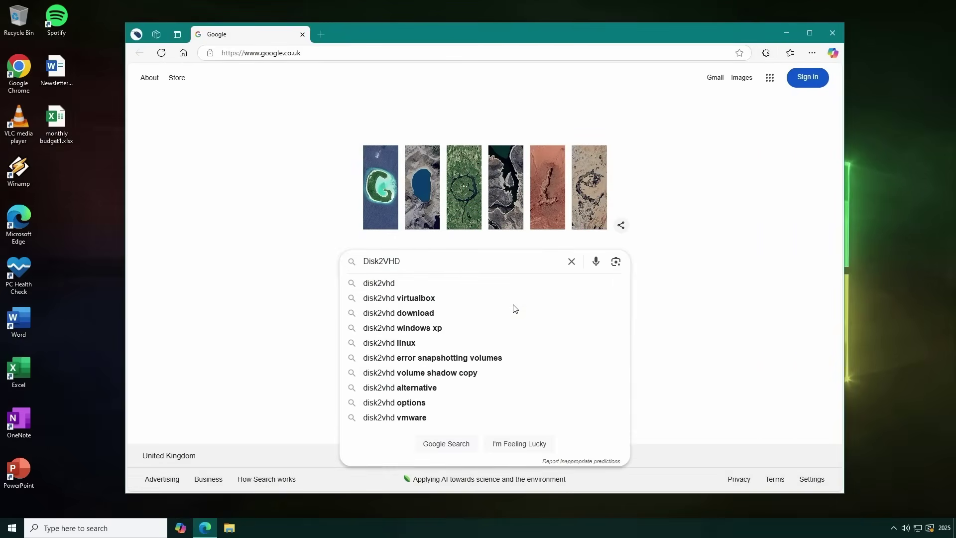
{"action": "key", "text": "Return"}
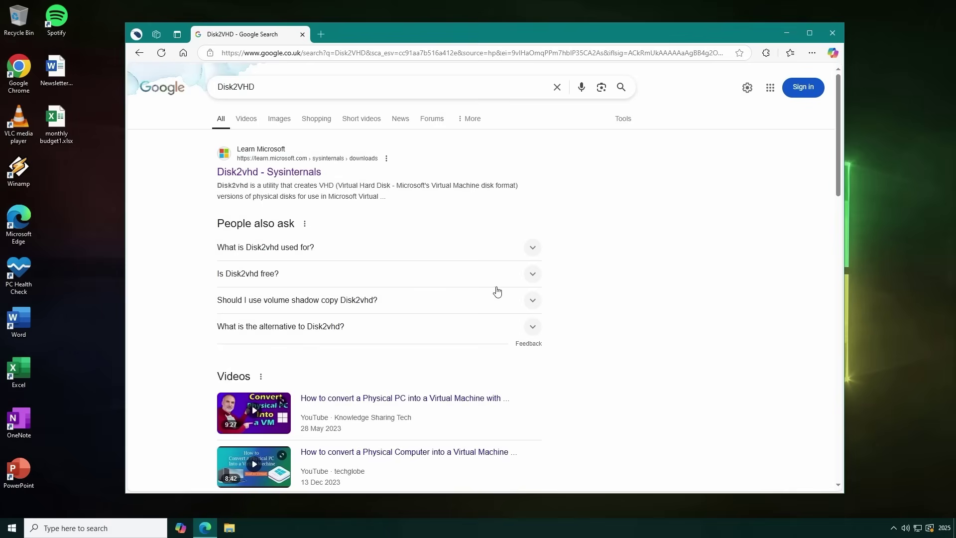
{"action": "left_click", "coordinate": [312, 176]}
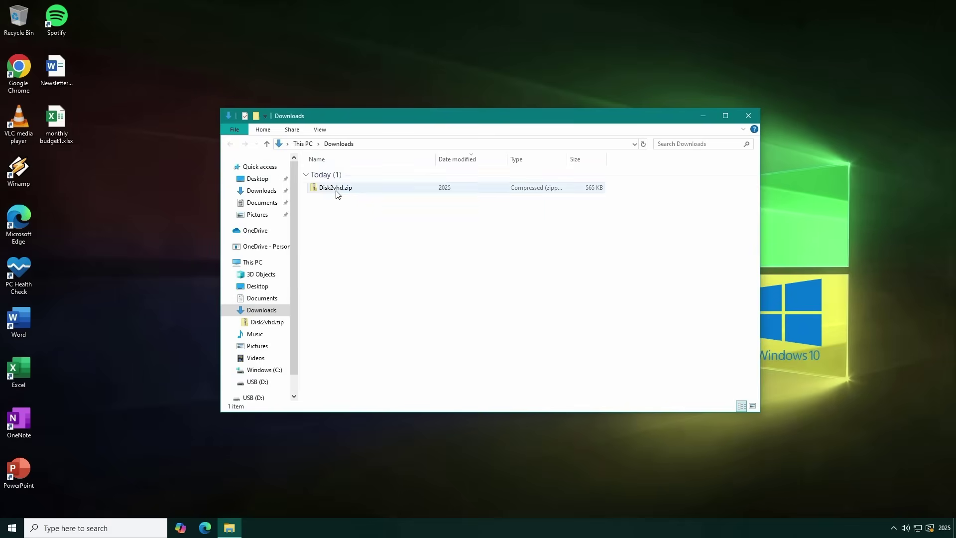
Extract All of Disk2vhd.zip into a Downloads\Disk2vhd folder
{"action": "right_click", "coordinate": [340, 195]}
{"action": "left_click", "coordinate": [353, 235]}
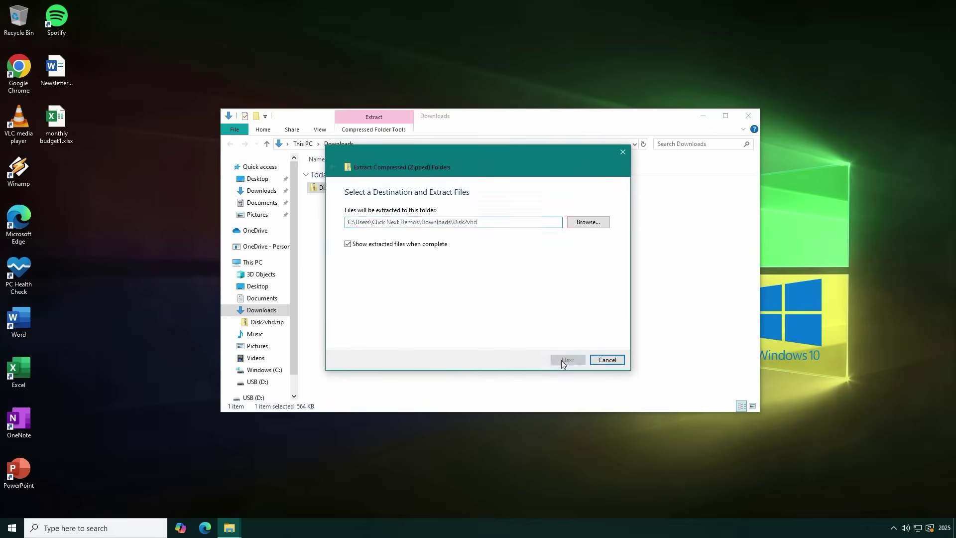
{"action": "left_click", "coordinate": [556, 359]}
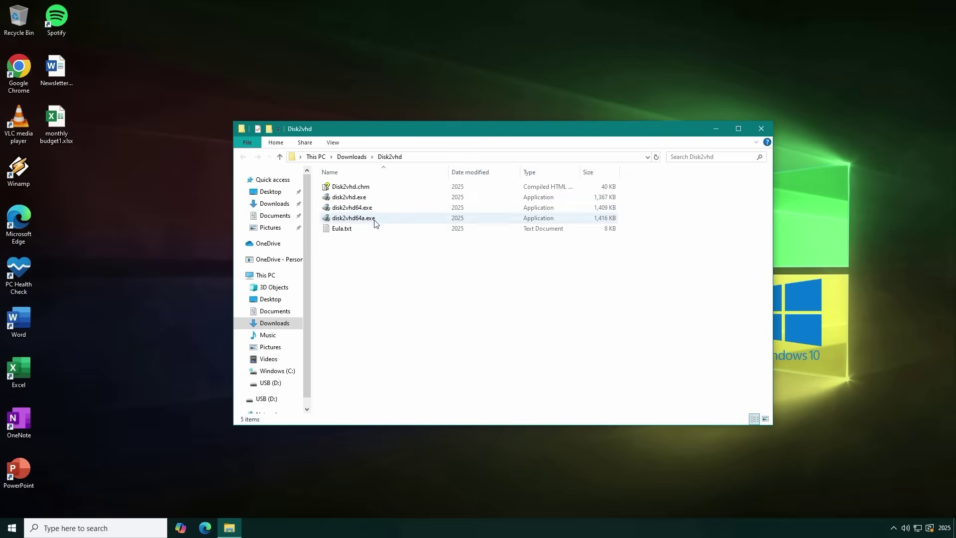
Launch disk2vhd64.exe, approve the User Account Control prompt, and close File Explorer
{"action": "left_click", "coordinate": [359, 211]}
{"action": "double_click", "coordinate": [359, 211]}
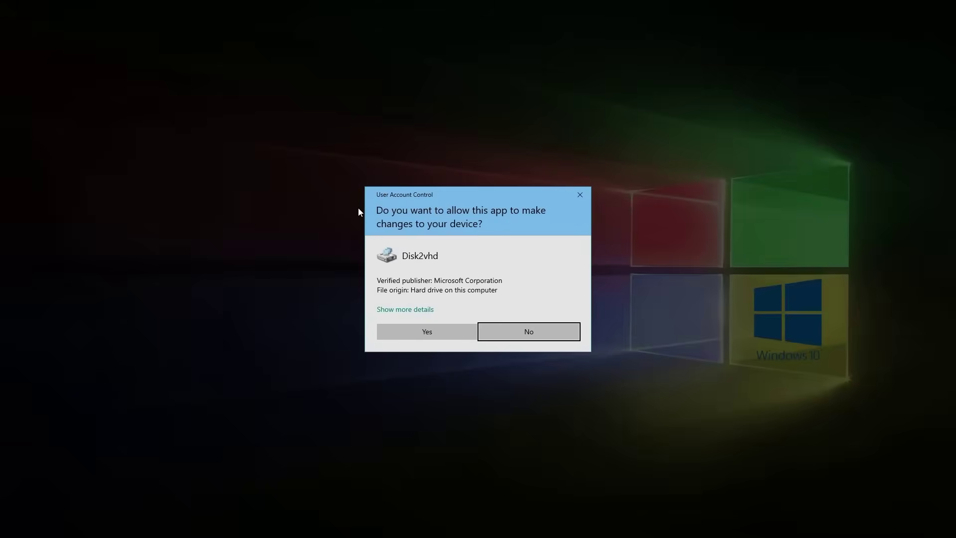
{"action": "left_click", "coordinate": [408, 331]}
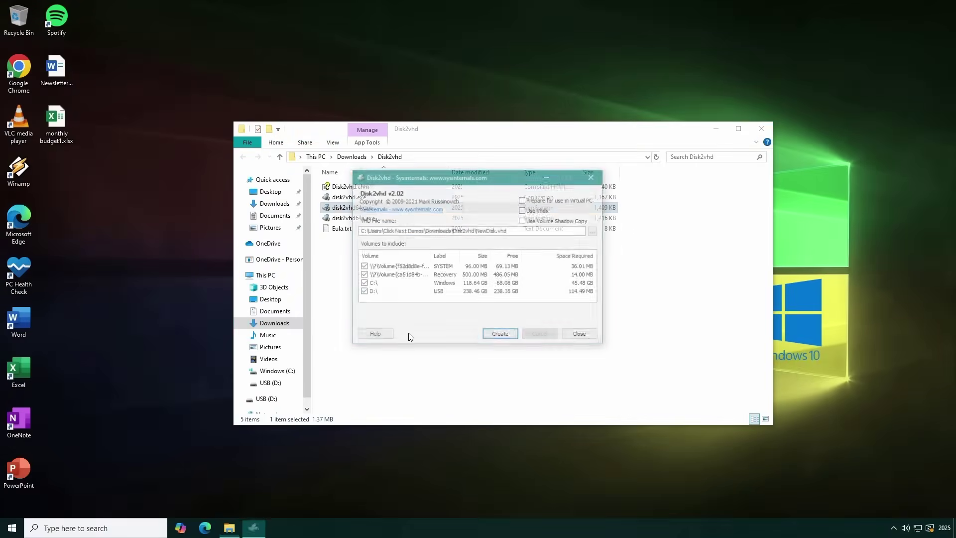
{"action": "left_click", "coordinate": [754, 126]}
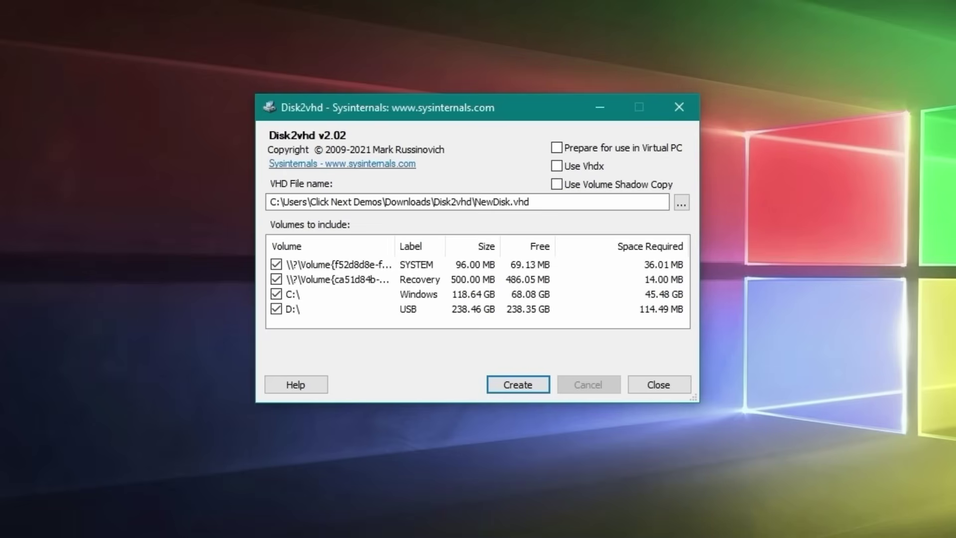
Uncheck the D:\ USB volume and set the output file to D:\My Windows 10 OS.vhd
{"action": "left_click", "coordinate": [274, 315]}
{"action": "left_click", "coordinate": [276, 309]}
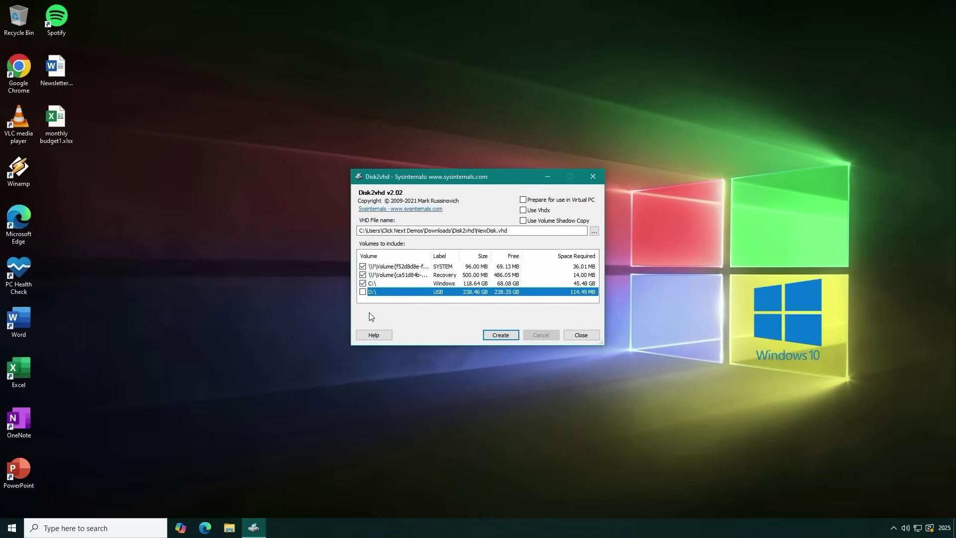
{"action": "left_click", "coordinate": [594, 232]}
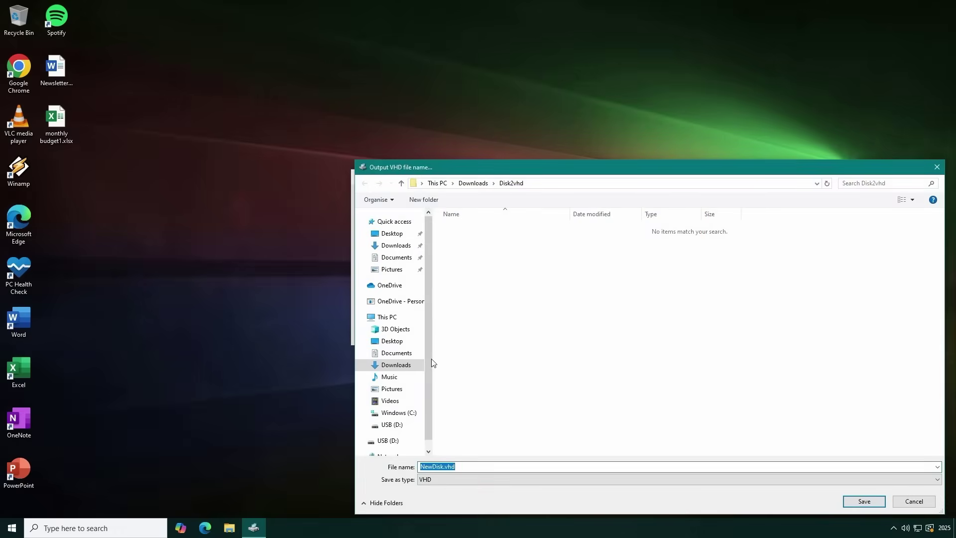
{"action": "left_click", "coordinate": [388, 441]}
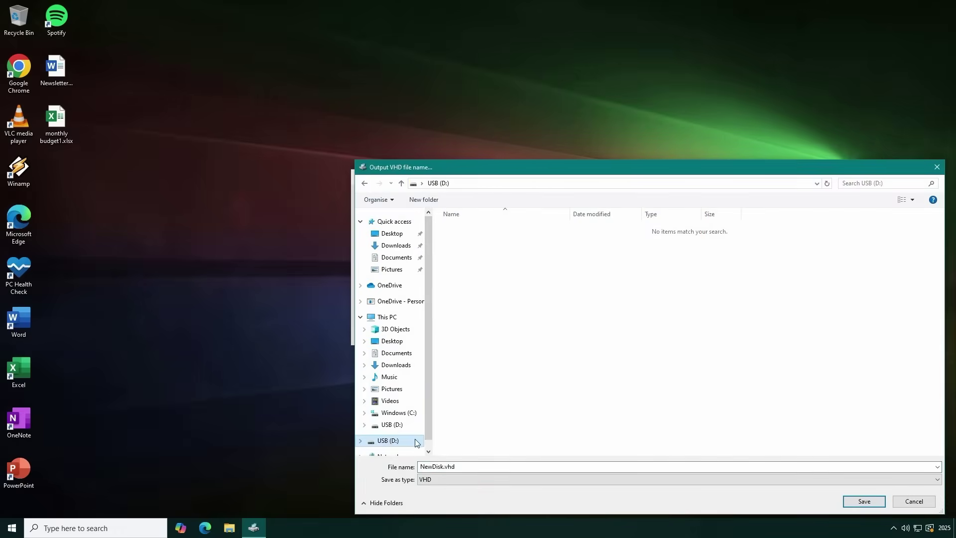
{"action": "double_click", "coordinate": [478, 465]}
{"action": "type", "text": "My Windows 10 OS"}
{"action": "key", "text": "Return"}
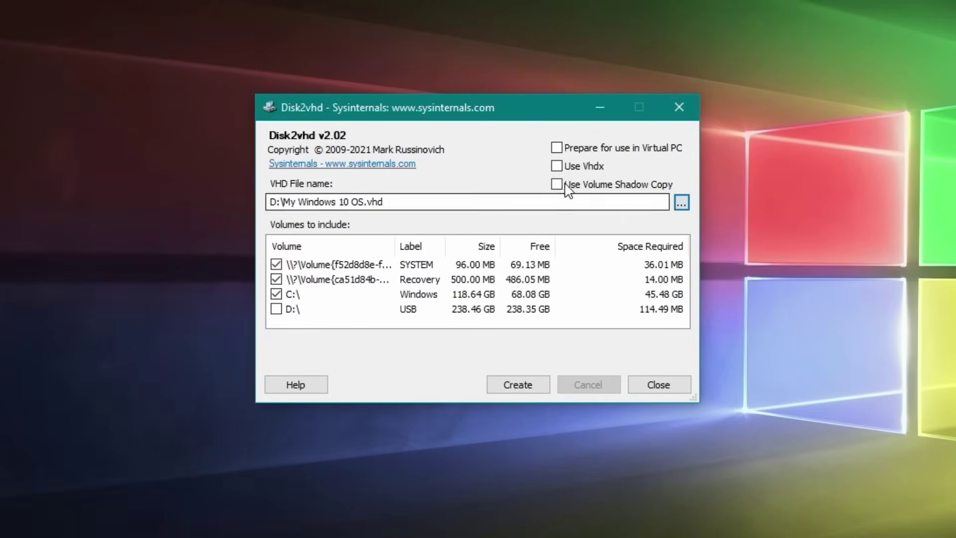
Check Use Vhdx and Use Volume Shadow Copy, then create the disk image
{"action": "left_click", "coordinate": [557, 166]}
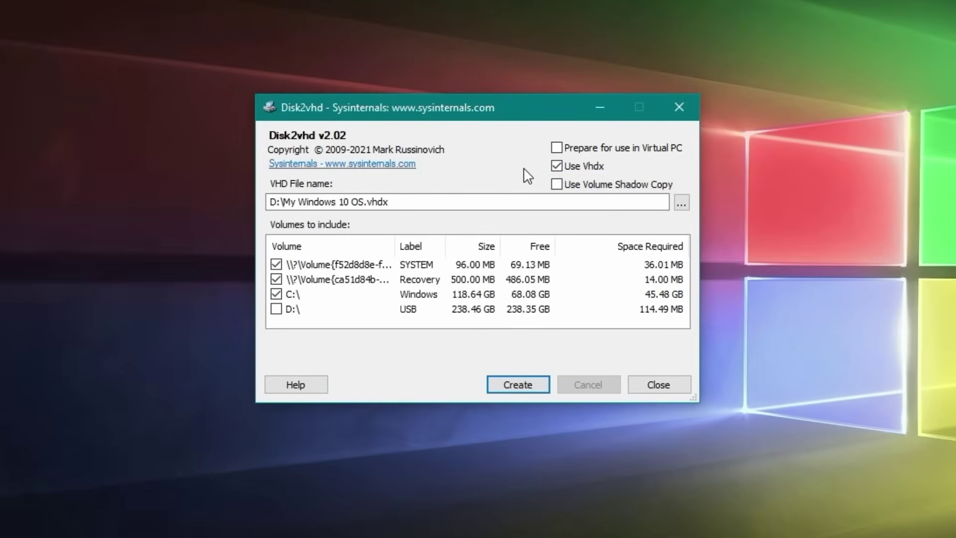
{"action": "left_click", "coordinate": [557, 186]}
{"action": "left_click", "coordinate": [492, 386]}
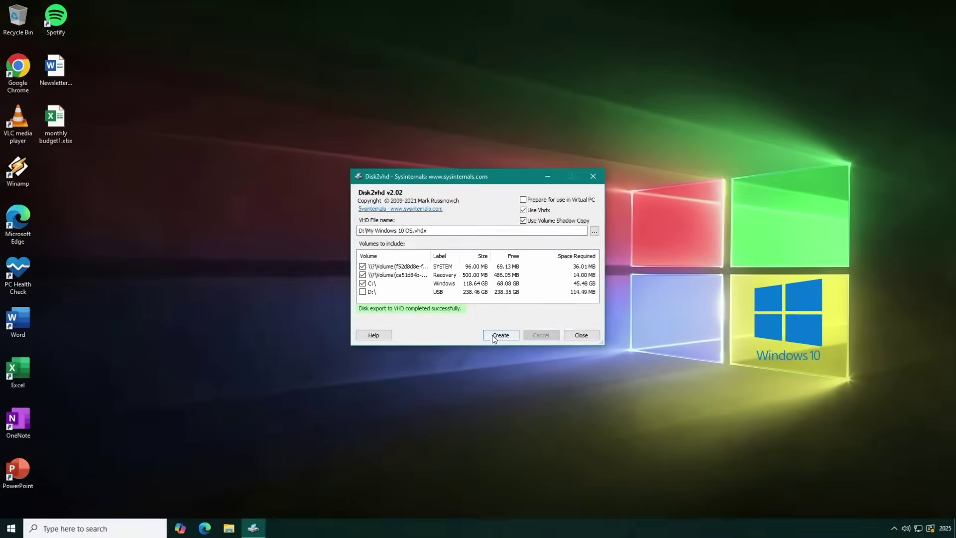
Open USB (D:) in File Explorer to find the My Windows 10 OS.VHDX image
{"action": "left_click", "coordinate": [229, 528]}
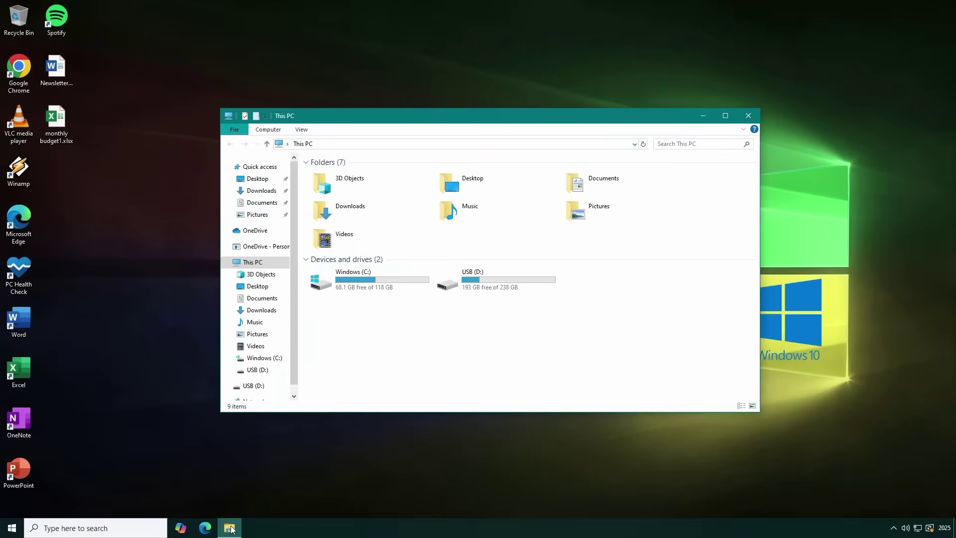
{"action": "double_click", "coordinate": [511, 282]}
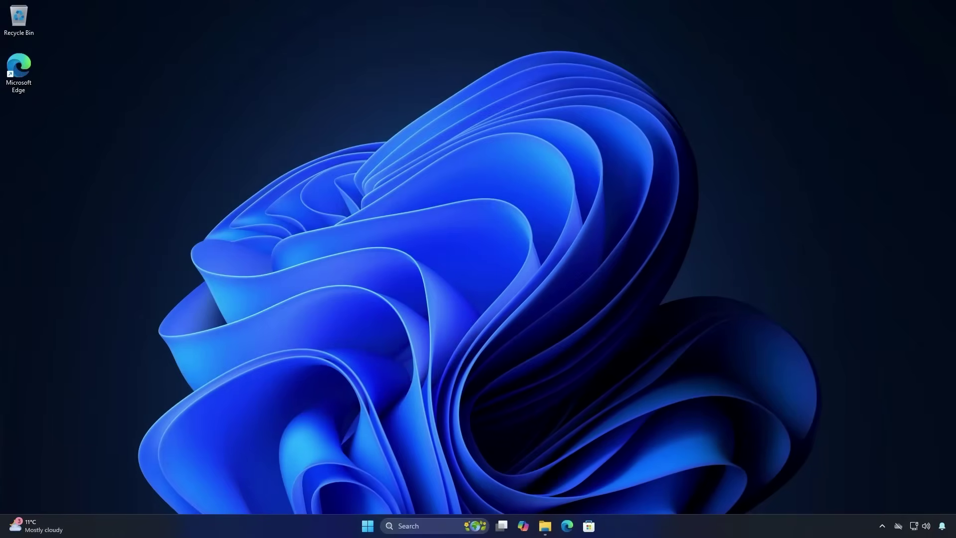
Copy the My Windows 10 OS disk image from the USB (D:) drive
{"action": "left_click", "coordinate": [545, 526]}
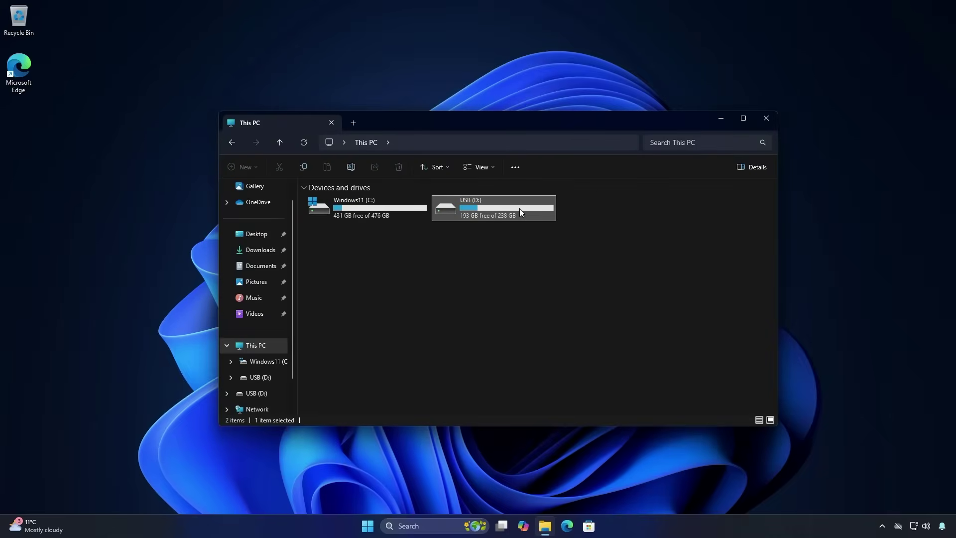
{"action": "double_click", "coordinate": [519, 208]}
{"action": "left_click", "coordinate": [349, 199]}
{"action": "right_click", "coordinate": [351, 201]}
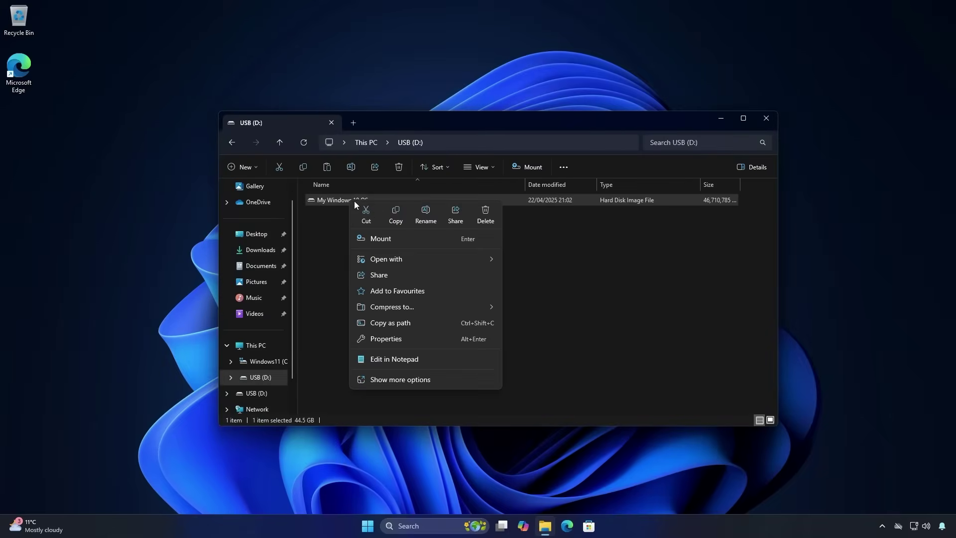
{"action": "left_click", "coordinate": [395, 212]}
Create a VHDX folder on Windows11 (C:) and paste the disk image into it
{"action": "left_click", "coordinate": [265, 368]}
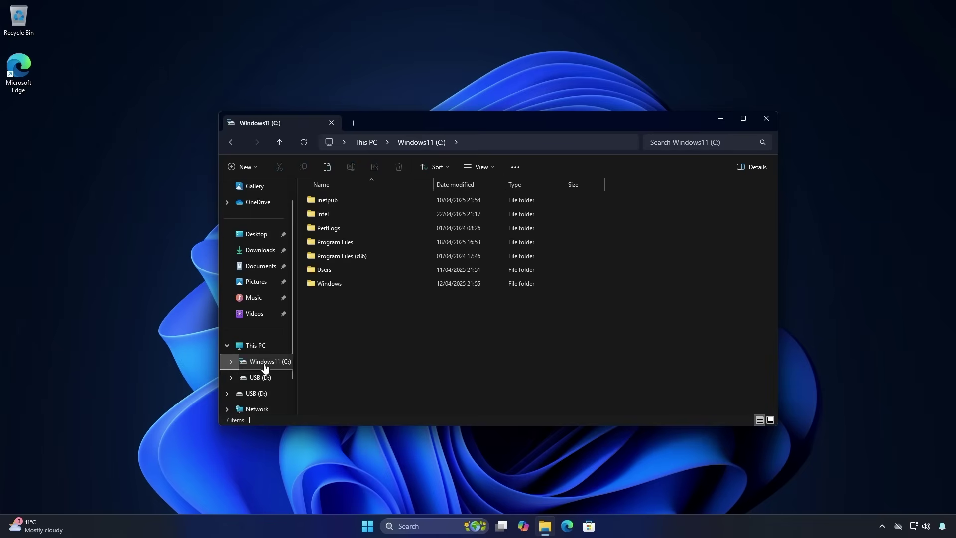
{"action": "right_click", "coordinate": [366, 300]}
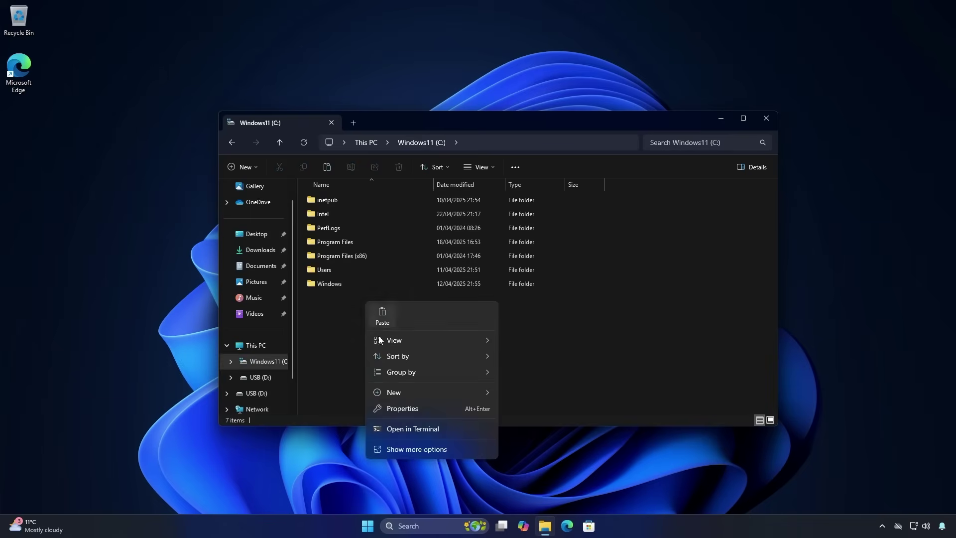
{"action": "mouse_move", "coordinate": [393, 392]}
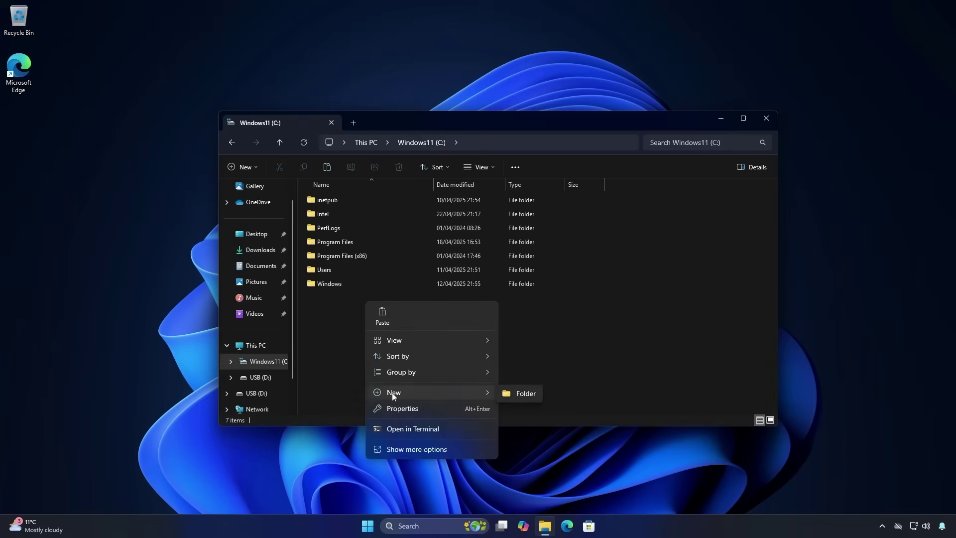
{"action": "left_click", "coordinate": [510, 390]}
{"action": "type", "text": "VHDX"}
{"action": "key", "text": "Return"}
{"action": "key", "text": "Return"}
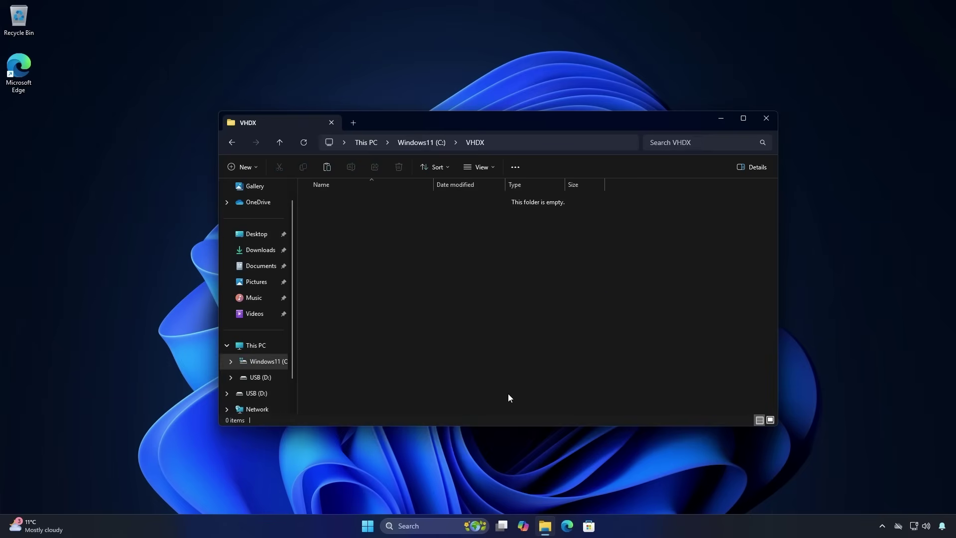
{"action": "right_click", "coordinate": [378, 266]}
{"action": "left_click", "coordinate": [393, 278]}
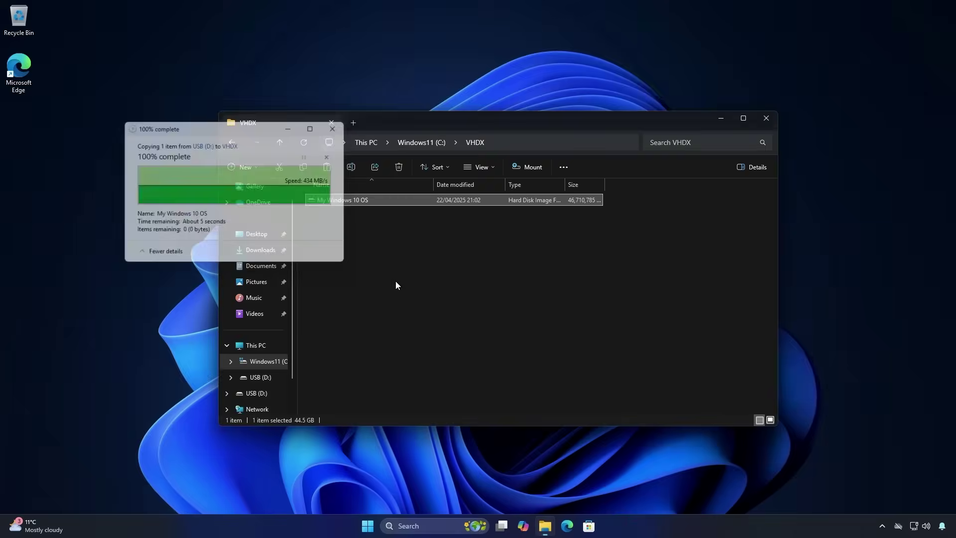
Mount the My Windows 10 OS image as drive Windows (E:)
{"action": "right_click", "coordinate": [392, 200]}
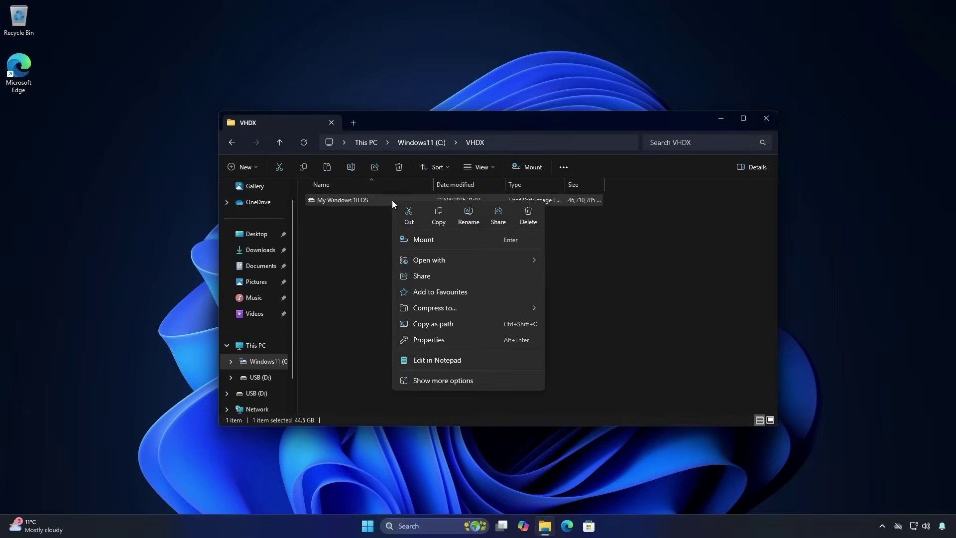
{"action": "left_click", "coordinate": [419, 240]}
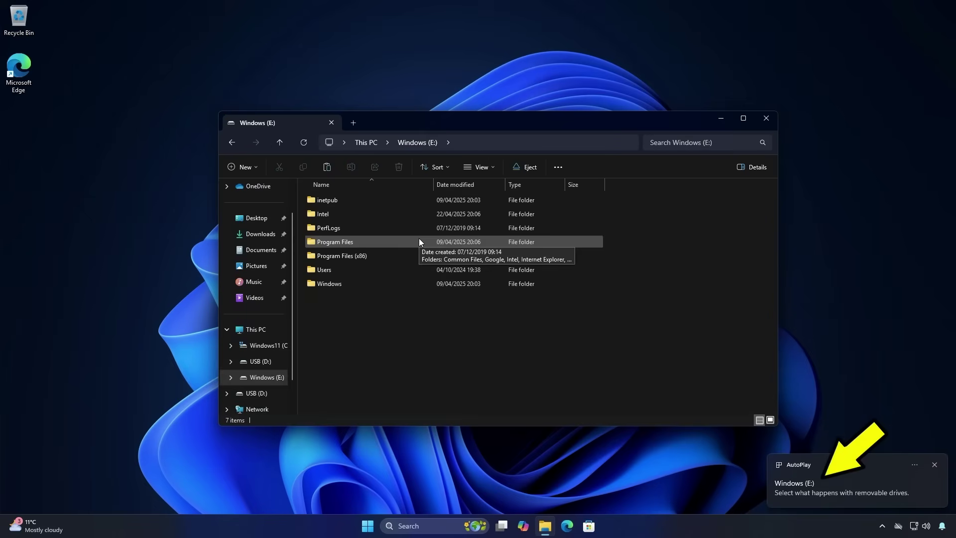
Run 'bcdboot e:\windows' in an administrator Command Prompt, then close it
{"action": "left_click", "coordinate": [401, 525]}
{"action": "type", "text": "cmd"}
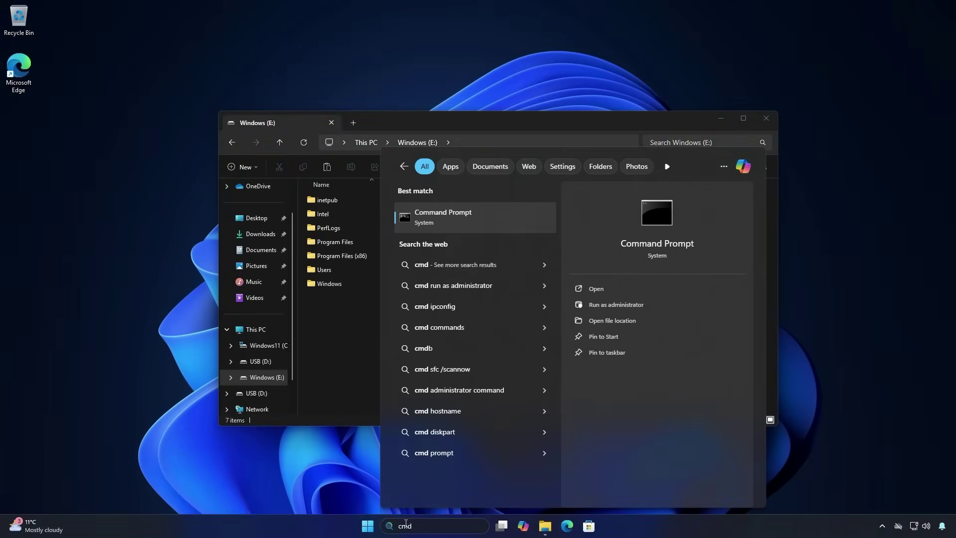
{"action": "left_click", "coordinate": [635, 308]}
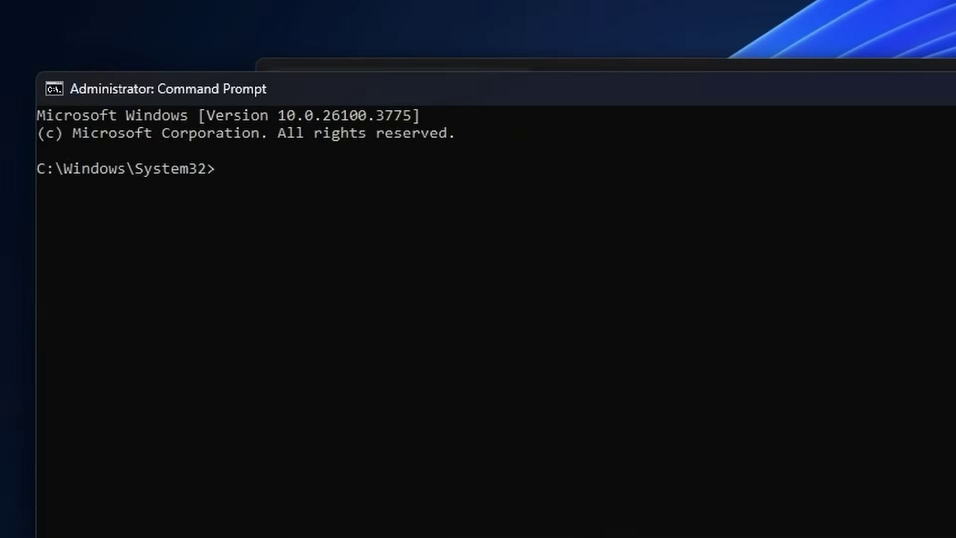
{"action": "type", "text": "bcdboot e:\\"}
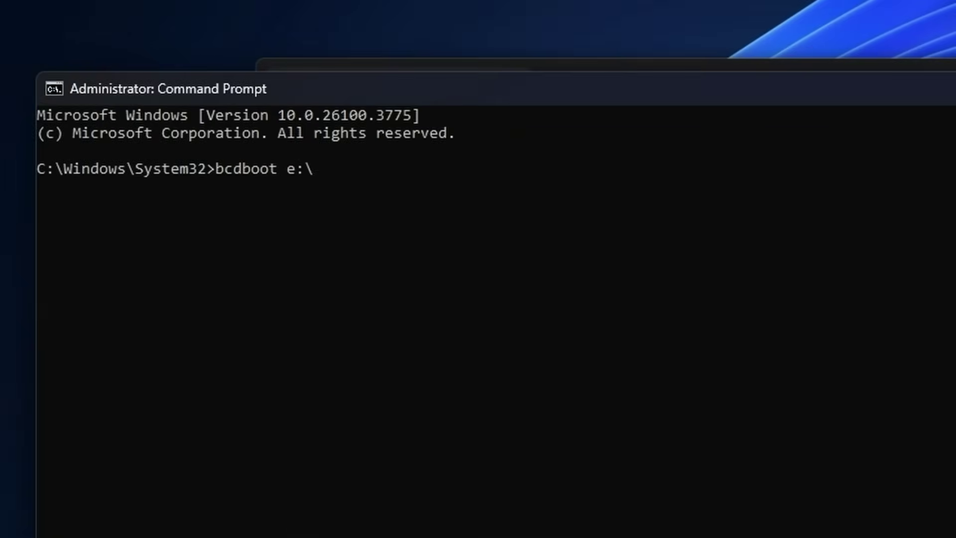
{"action": "type", "text": "windows"}
{"action": "key", "text": "Return"}
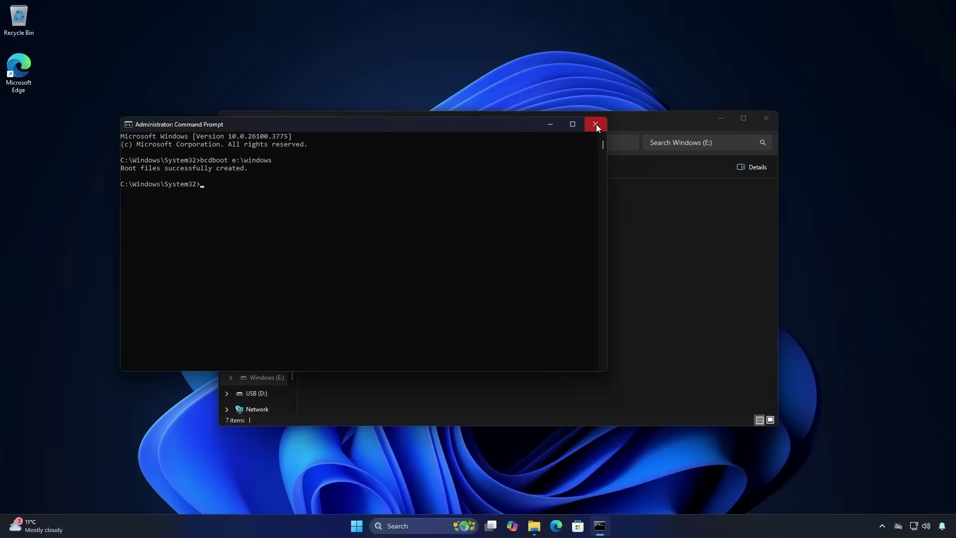
{"action": "left_click", "coordinate": [596, 125]}
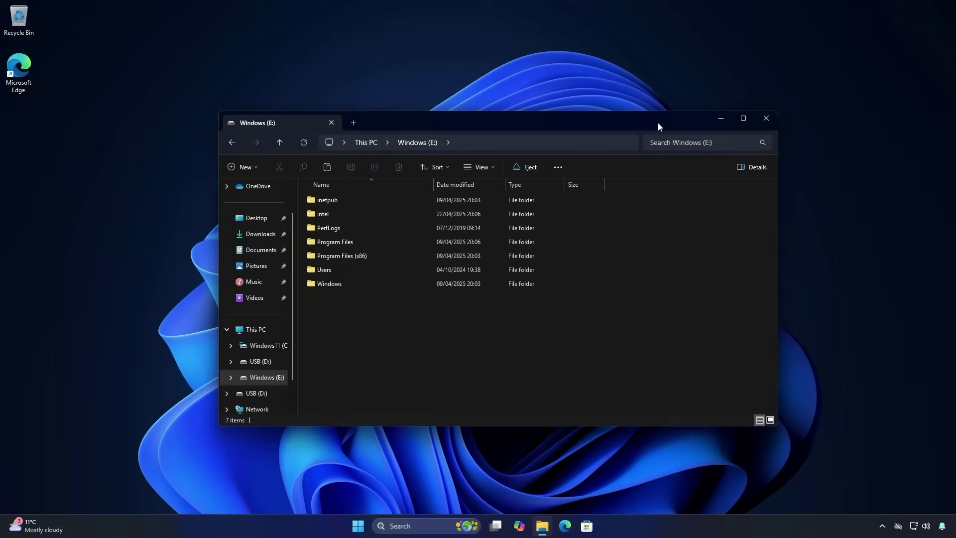
Close the Windows (E:) window and restart the PC from the Start menu
{"action": "left_click", "coordinate": [765, 118]}
{"action": "left_click", "coordinate": [369, 526]}
{"action": "left_click", "coordinate": [601, 491]}
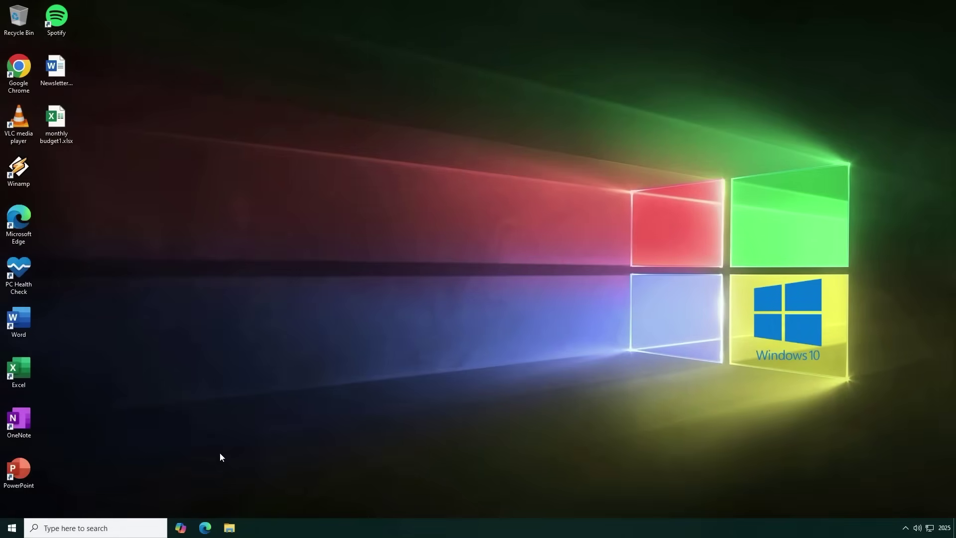
In This PC, rename Windows (C:) to Windows10, then browse to the VHDX folder on Windows11 (E:)
{"action": "left_click", "coordinate": [229, 529]}
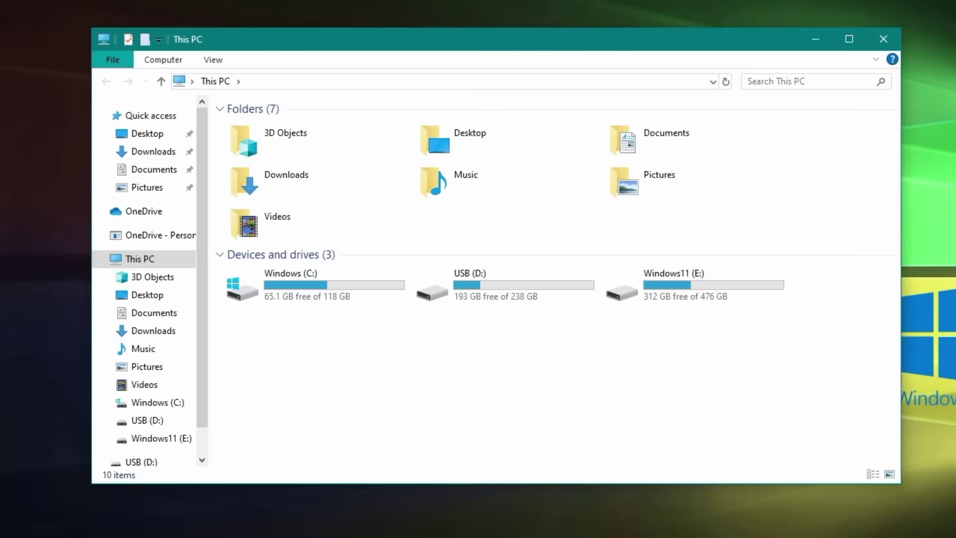
{"action": "right_click", "coordinate": [382, 283]}
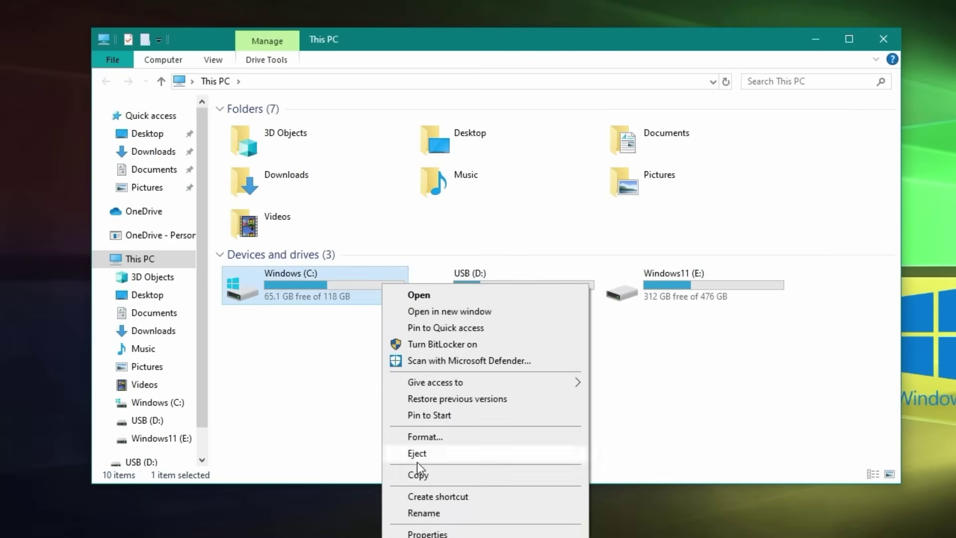
{"action": "left_click", "coordinate": [415, 512]}
{"action": "key", "text": "End"}
{"action": "type", "text": "10"}
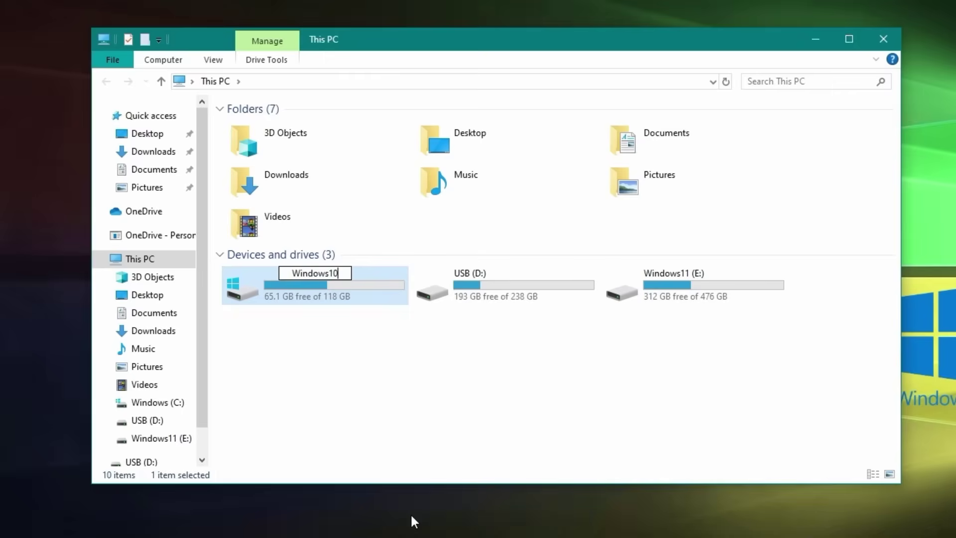
{"action": "key", "text": "Return"}
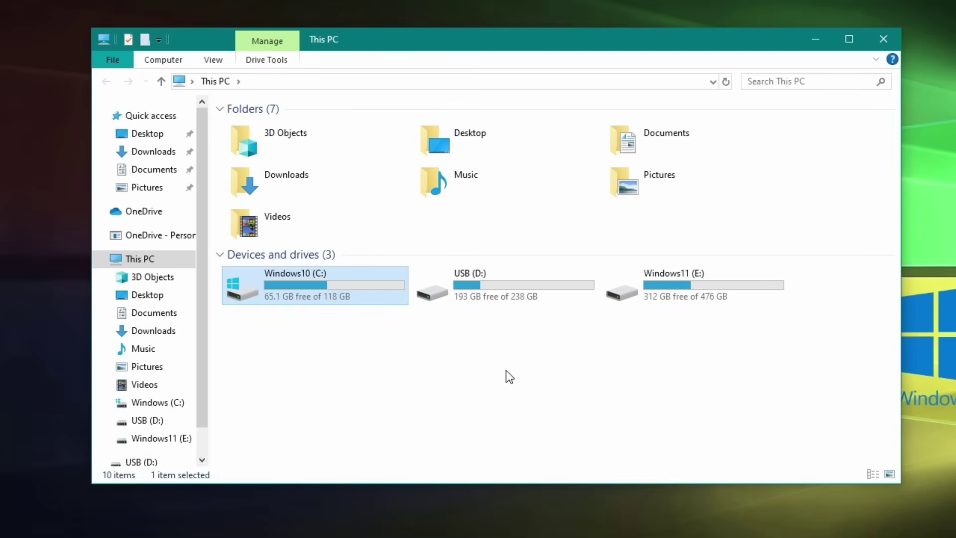
{"action": "double_click", "coordinate": [725, 281]}
{"action": "double_click", "coordinate": [243, 223]}
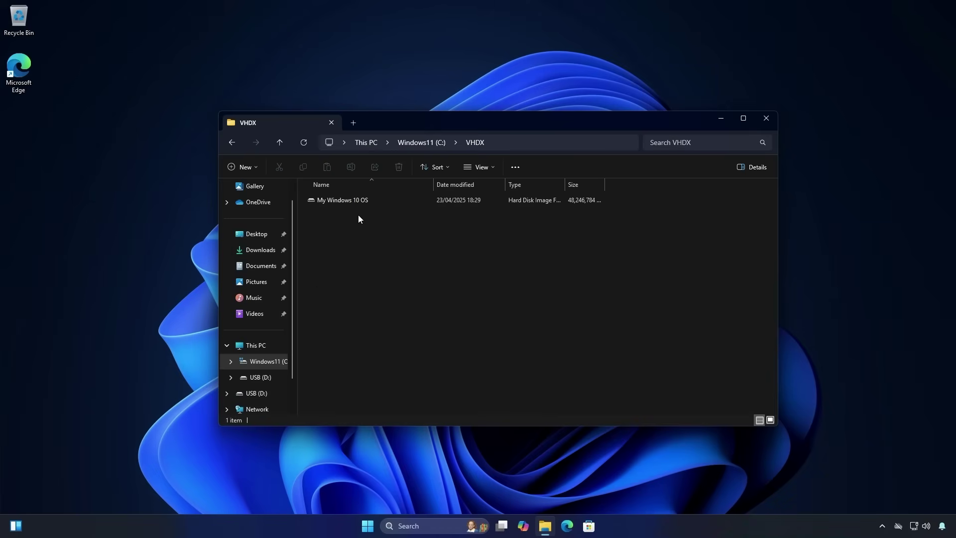
Permanently delete the My Windows 10 OS disk image and close File Explorer
{"action": "left_click", "coordinate": [365, 201]}
{"action": "right_click", "coordinate": [365, 201]}
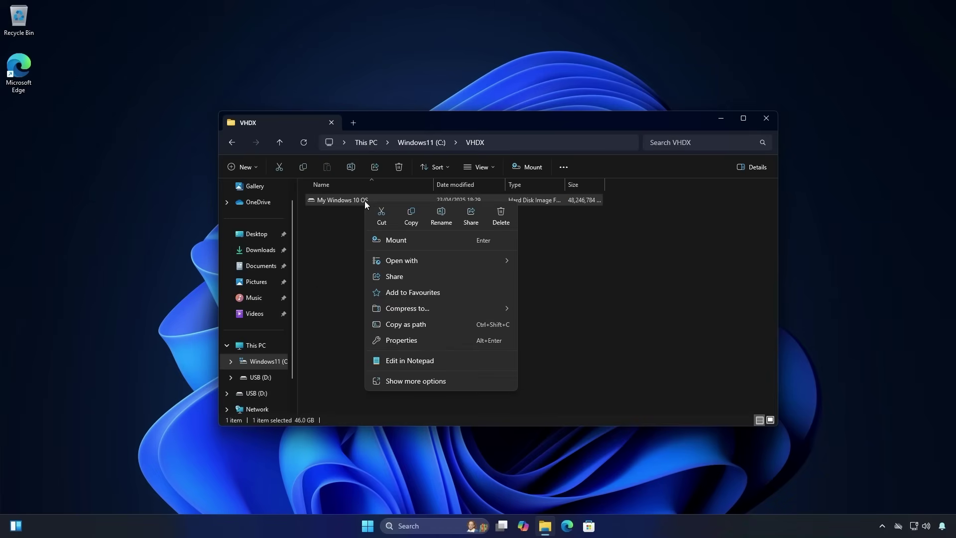
{"action": "left_click", "coordinate": [499, 213]}
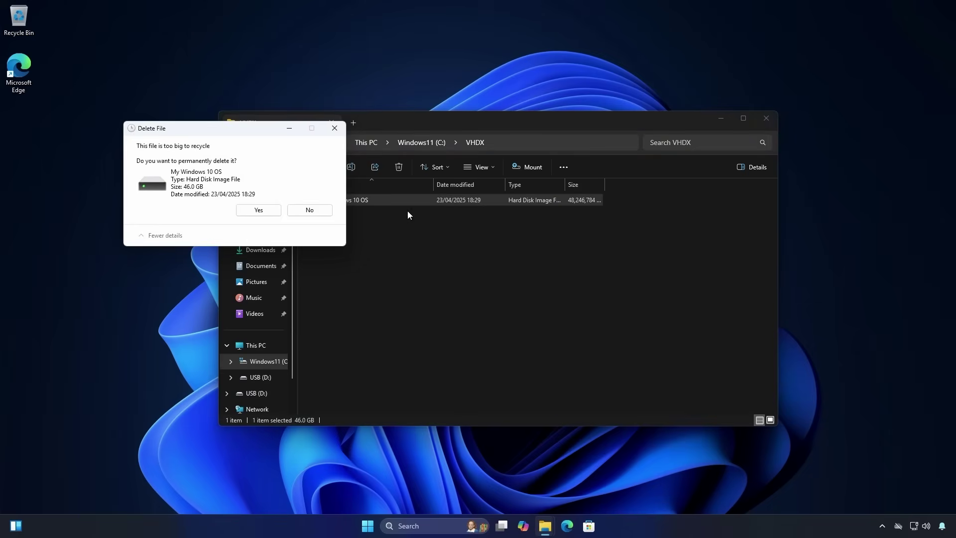
{"action": "left_click", "coordinate": [269, 213]}
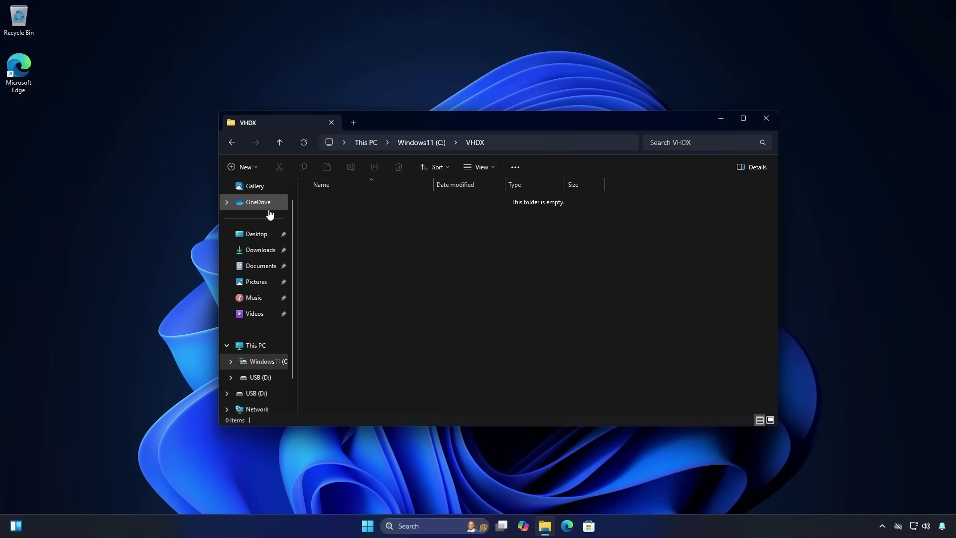
{"action": "left_click", "coordinate": [767, 119]}
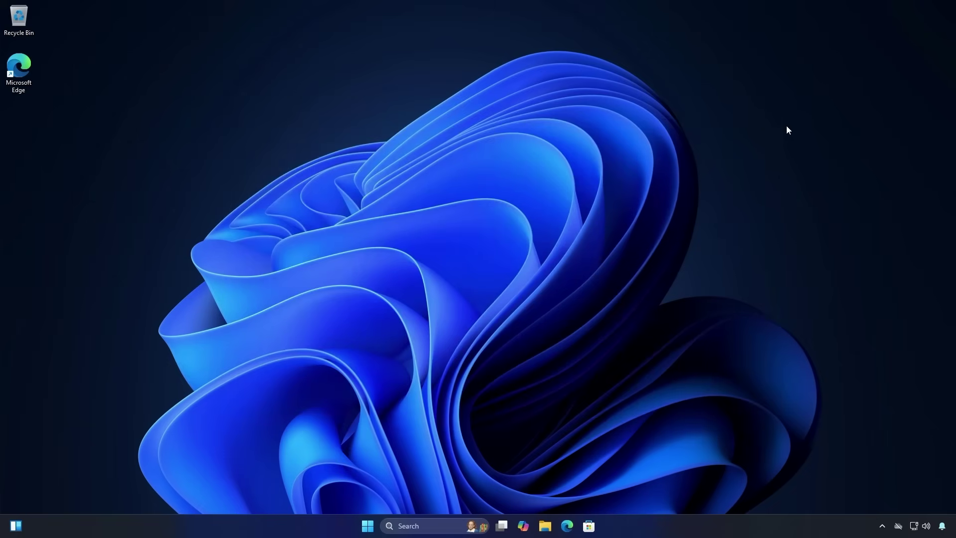
Run msconfig and delete the Windows 10 entry from the Boot tab list
{"action": "key", "text": "super+r"}
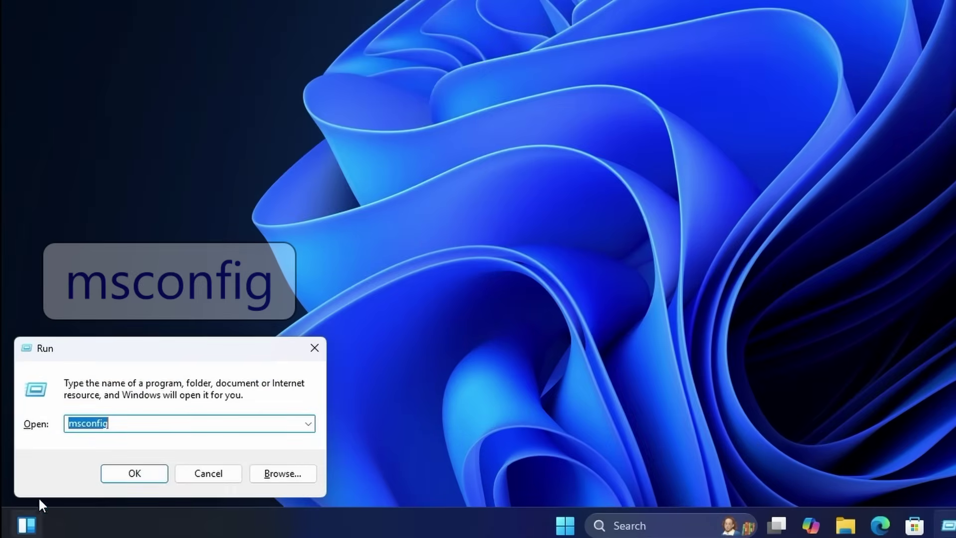
{"action": "left_click", "coordinate": [132, 474]}
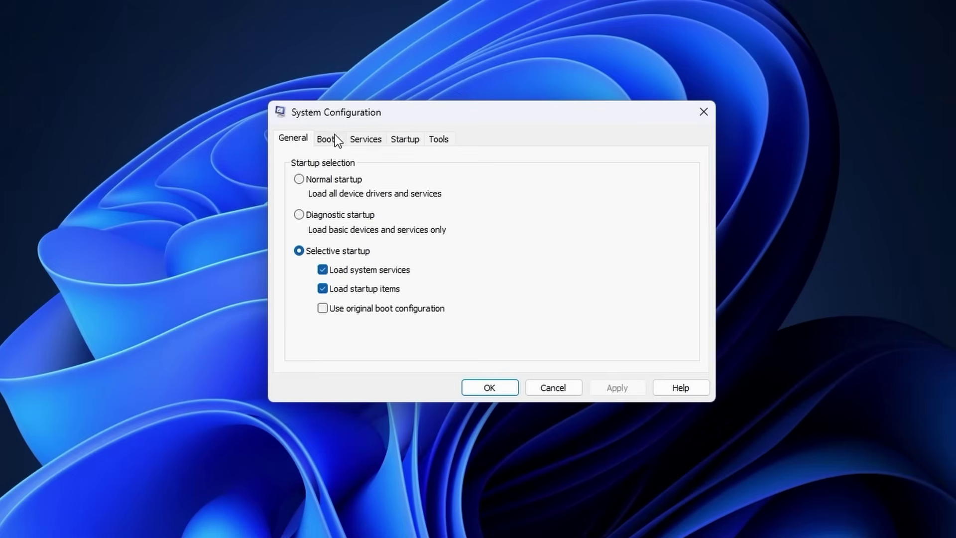
{"action": "left_click", "coordinate": [337, 141]}
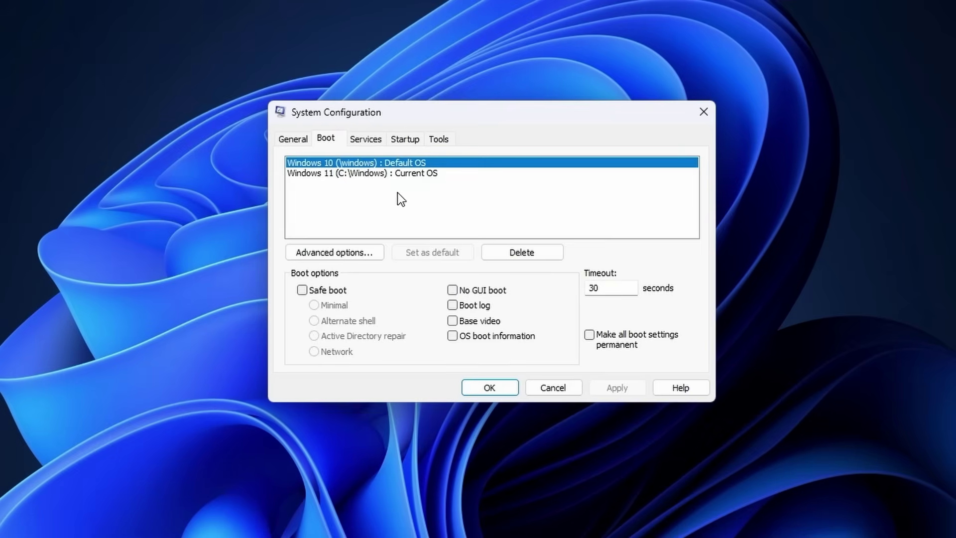
{"action": "left_click", "coordinate": [497, 253]}
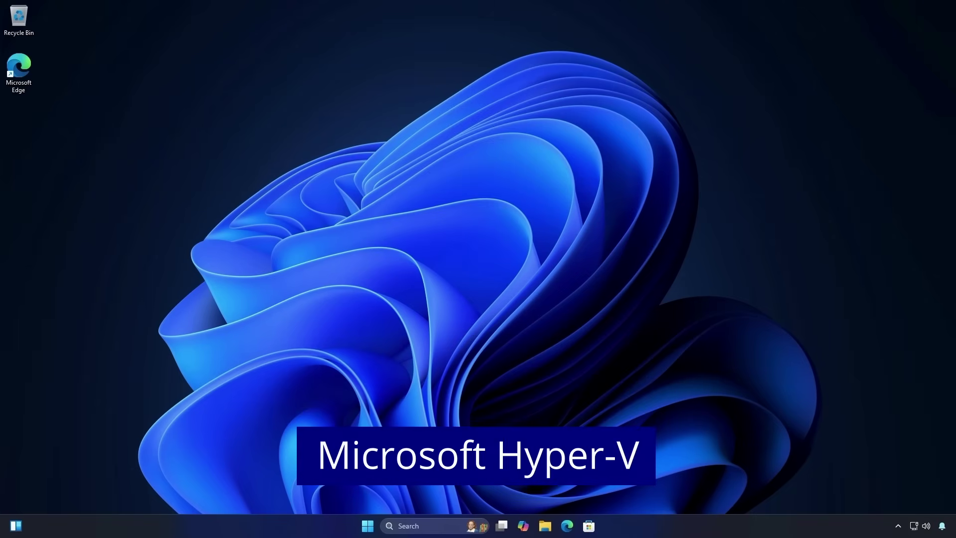
Copy the disk image from the USB (D:) drive
{"action": "key", "text": "super+e"}
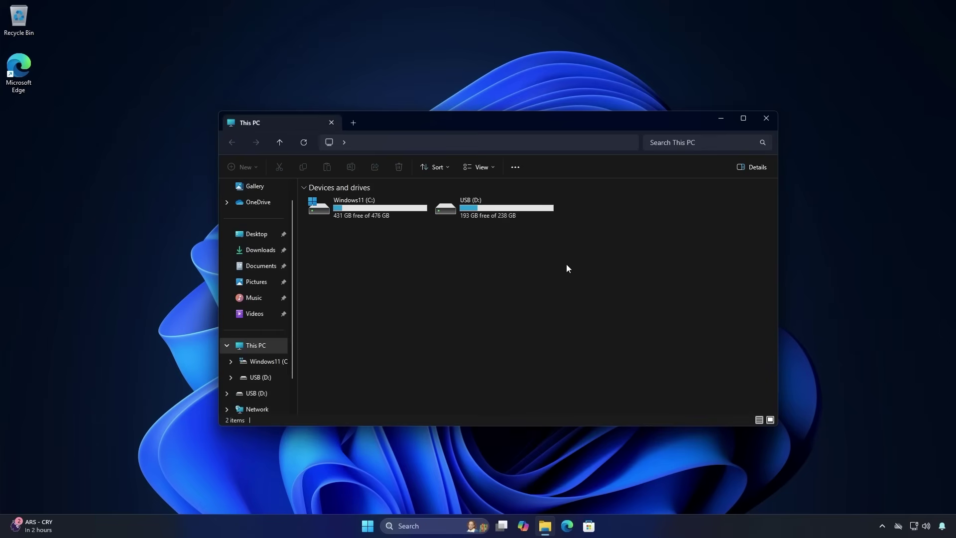
{"action": "double_click", "coordinate": [524, 211]}
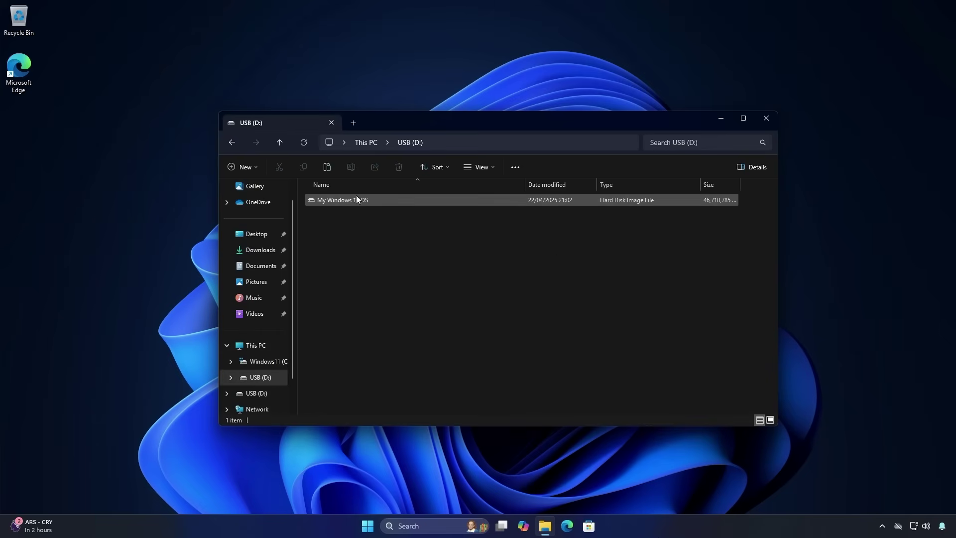
{"action": "right_click", "coordinate": [351, 199]}
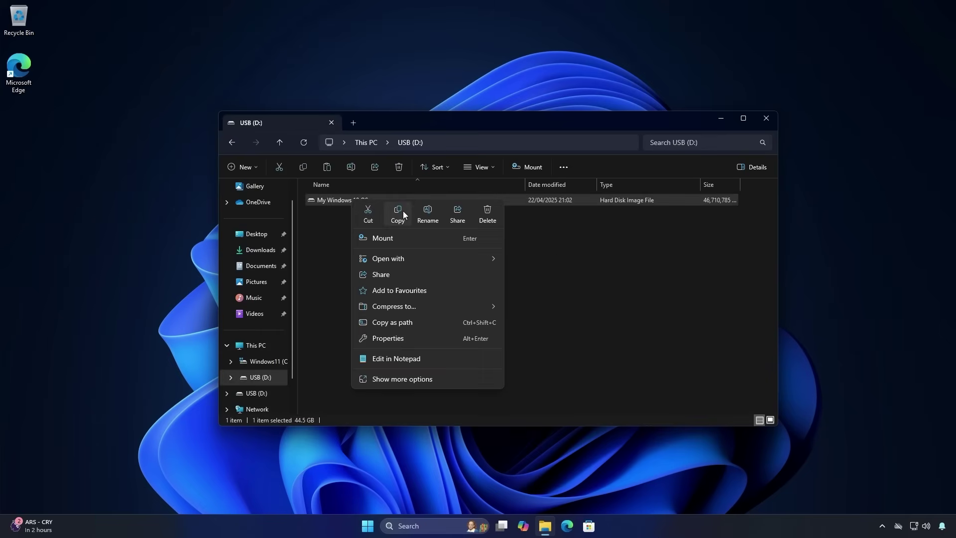
{"action": "left_click", "coordinate": [403, 211]}
Create a 'My Windows 10 OS' folder on Windows11 (C:) and paste the disk image into it
{"action": "left_click", "coordinate": [264, 361]}
{"action": "right_click", "coordinate": [405, 263]}
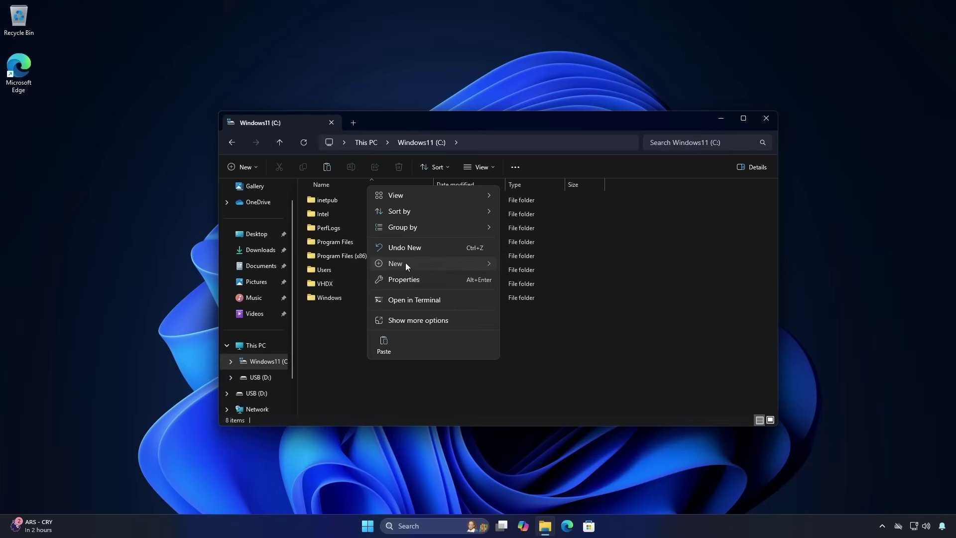
{"action": "mouse_move", "coordinate": [406, 264]}
{"action": "left_click", "coordinate": [512, 261]}
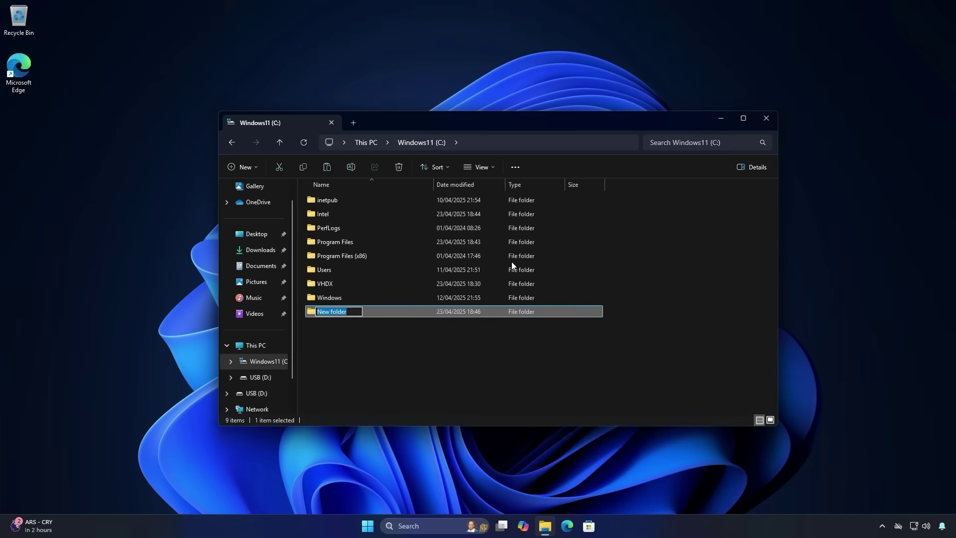
{"action": "type", "text": "My Windows 10 OS"}
{"action": "key", "text": "Return"}
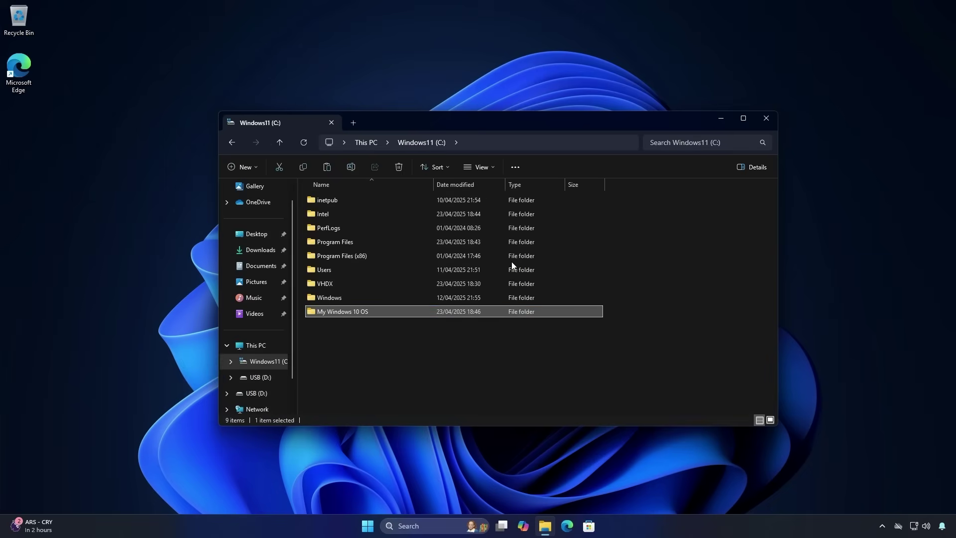
{"action": "double_click", "coordinate": [348, 311]}
{"action": "right_click", "coordinate": [406, 268]}
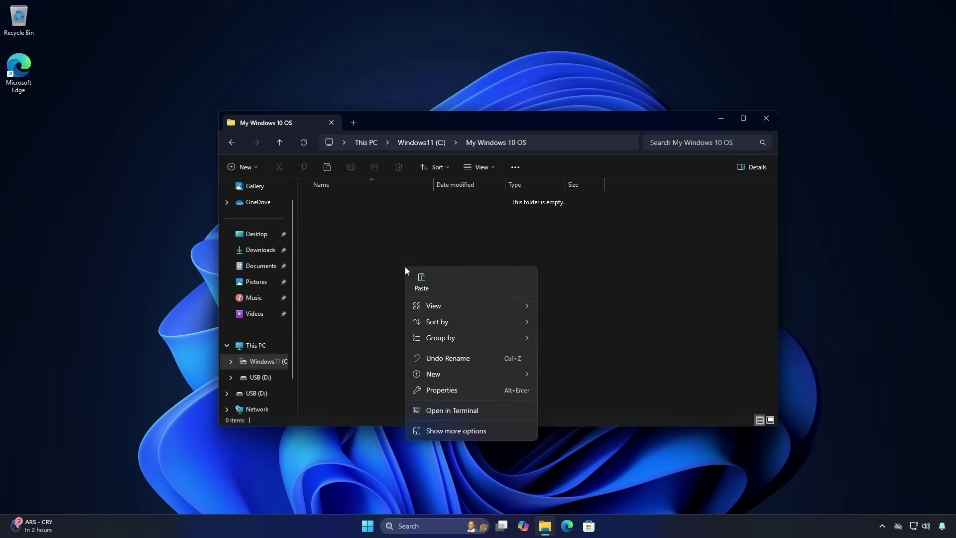
{"action": "left_click", "coordinate": [421, 280]}
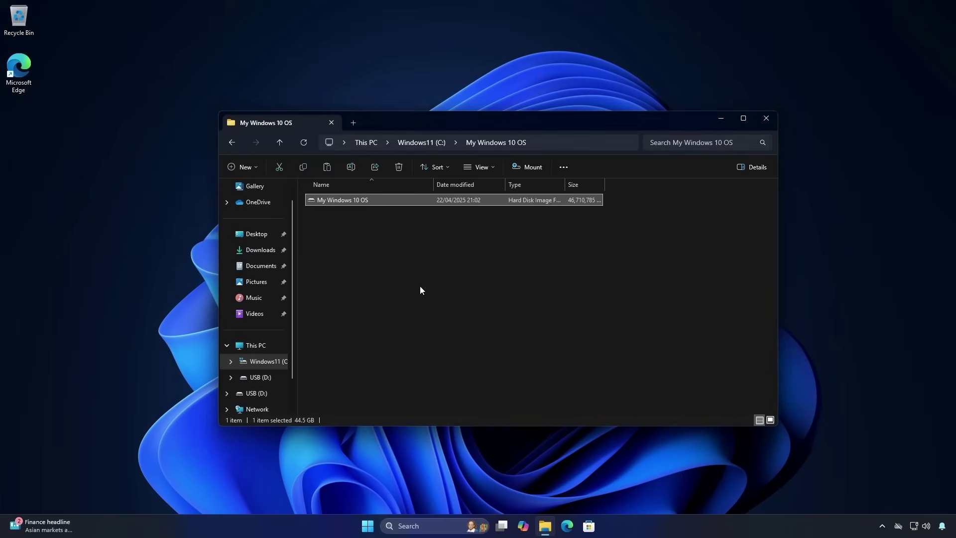
Close File Explorer and search 'turn' to open Turn Windows features on or off
{"action": "left_click", "coordinate": [766, 119]}
{"action": "left_click", "coordinate": [420, 526]}
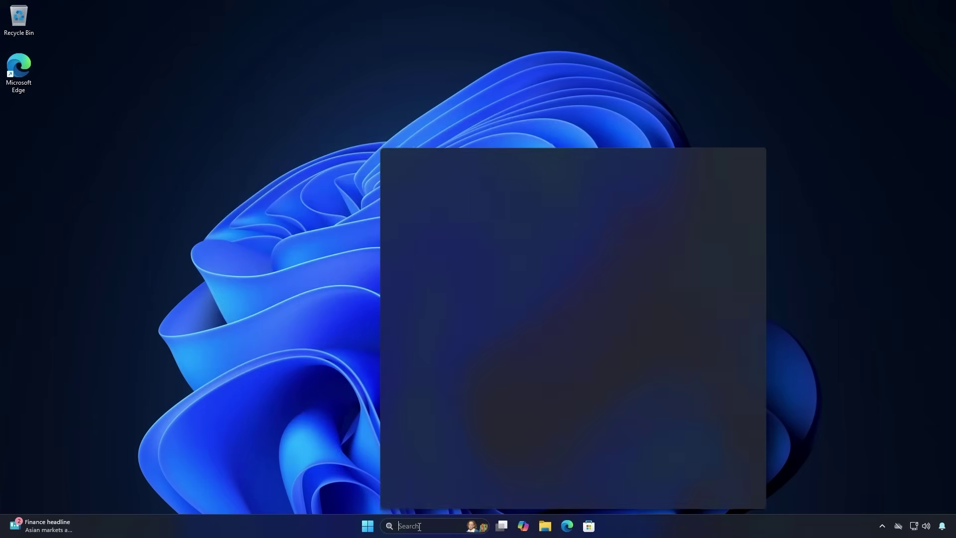
{"action": "type", "text": "turn"}
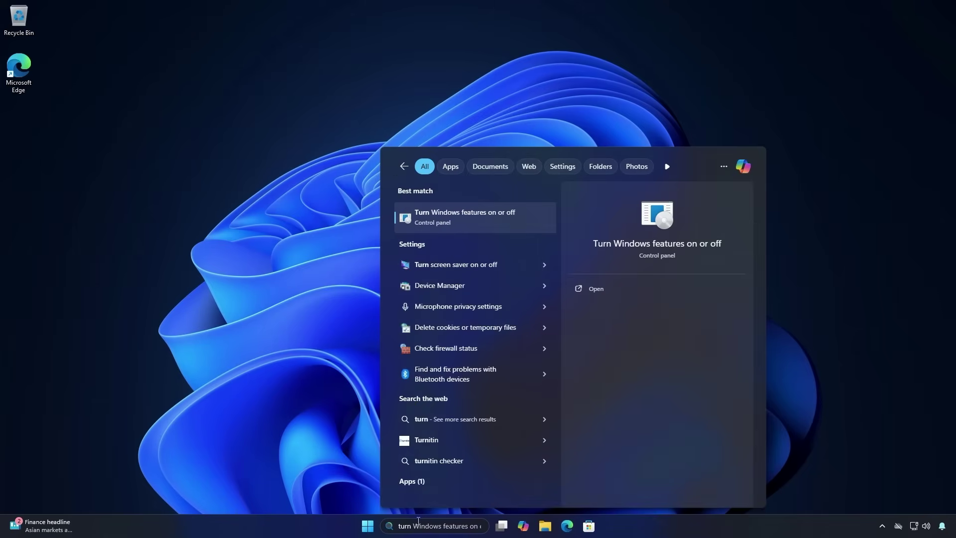
{"action": "left_click", "coordinate": [477, 218]}
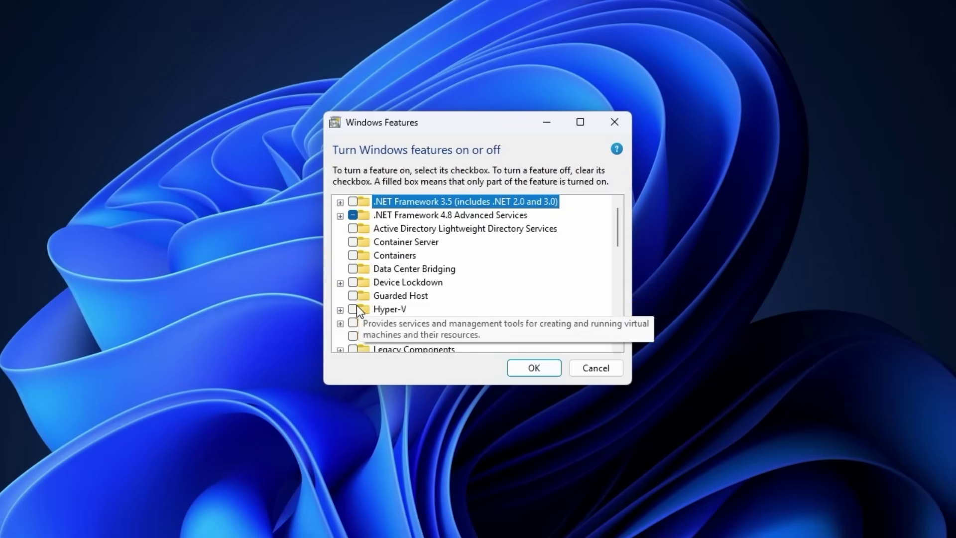
Enable Hyper-V with its Management Tools and Platform, apply, and restart now
{"action": "left_click", "coordinate": [354, 309]}
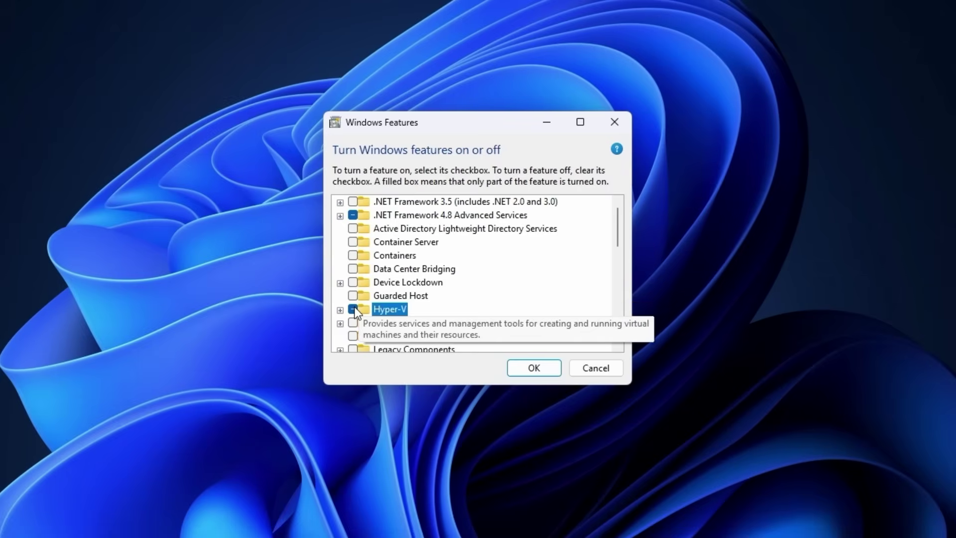
{"action": "left_click", "coordinate": [340, 311]}
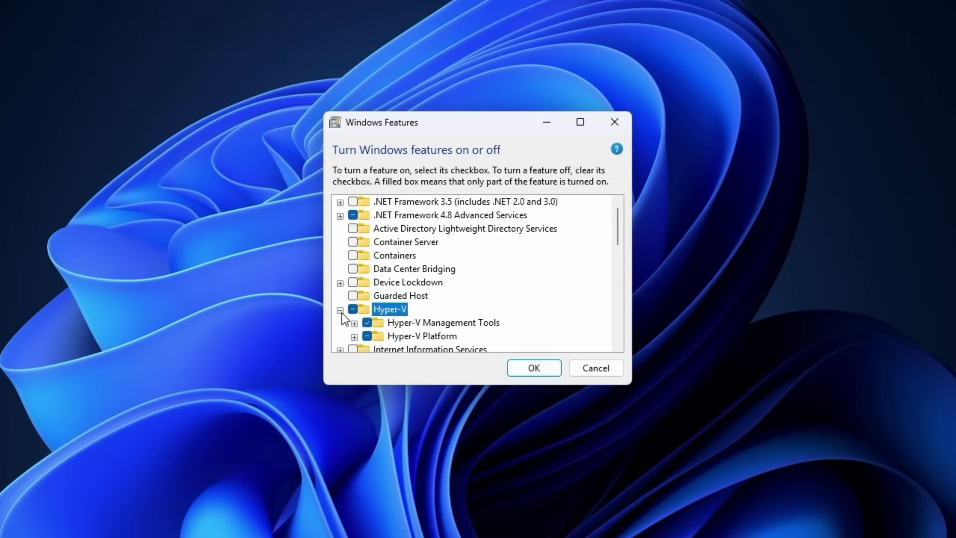
{"action": "left_click", "coordinate": [354, 324]}
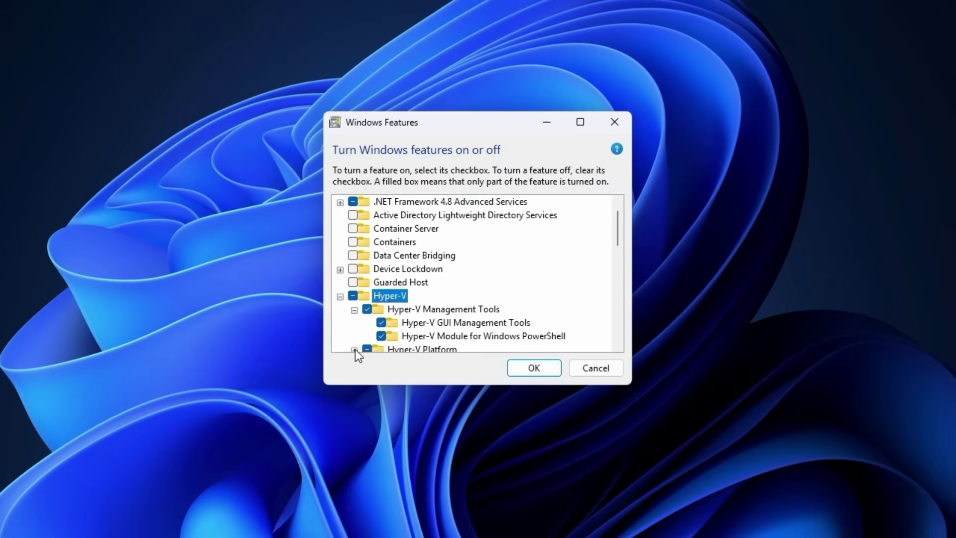
{"action": "left_click", "coordinate": [354, 349]}
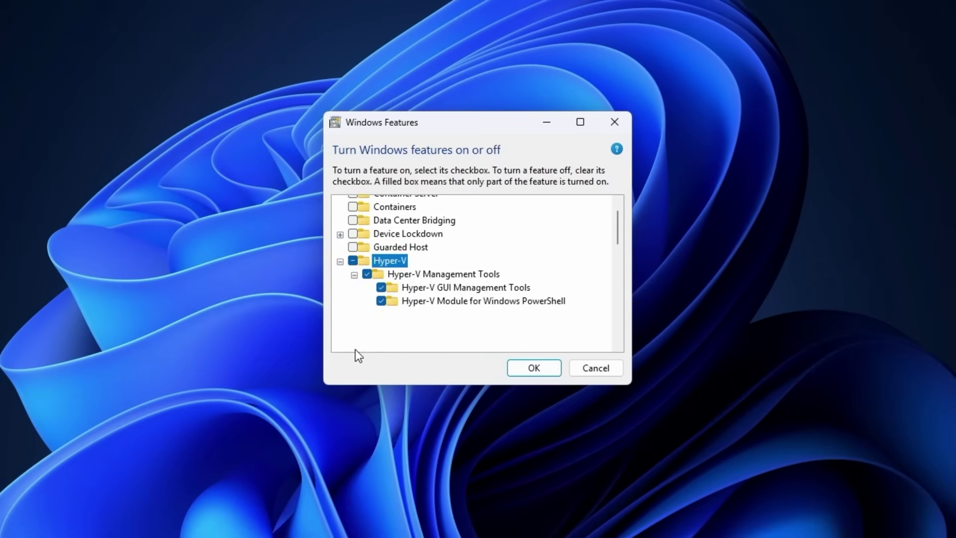
{"action": "left_click", "coordinate": [522, 366]}
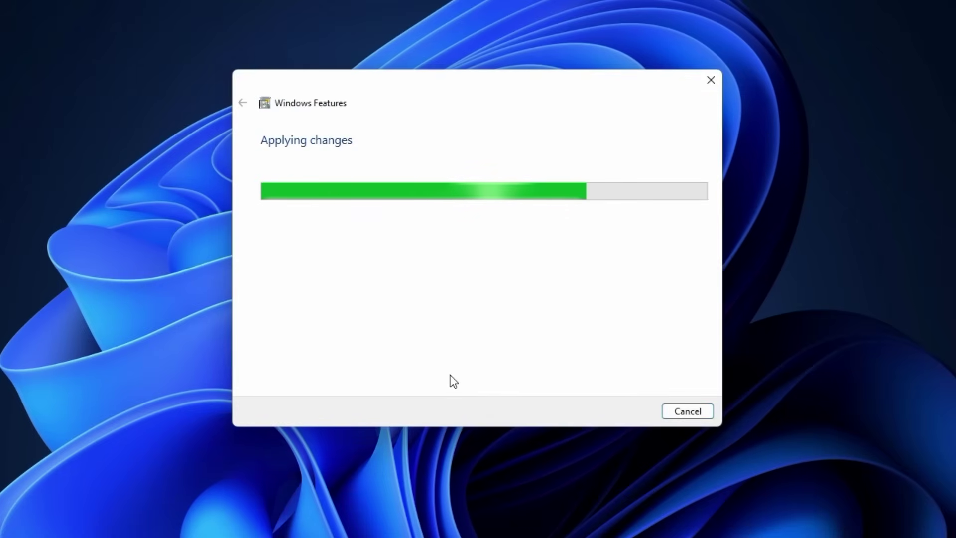
{"action": "left_click", "coordinate": [605, 413]}
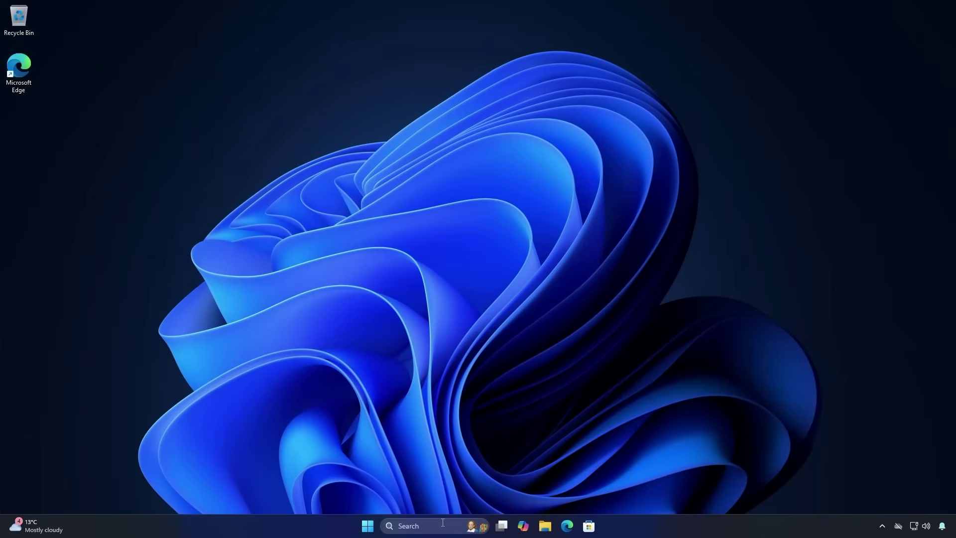
Search 'hyp', pin Hyper-V Manager to Start, launch it and open its Action menu
{"action": "left_click", "coordinate": [443, 523]}
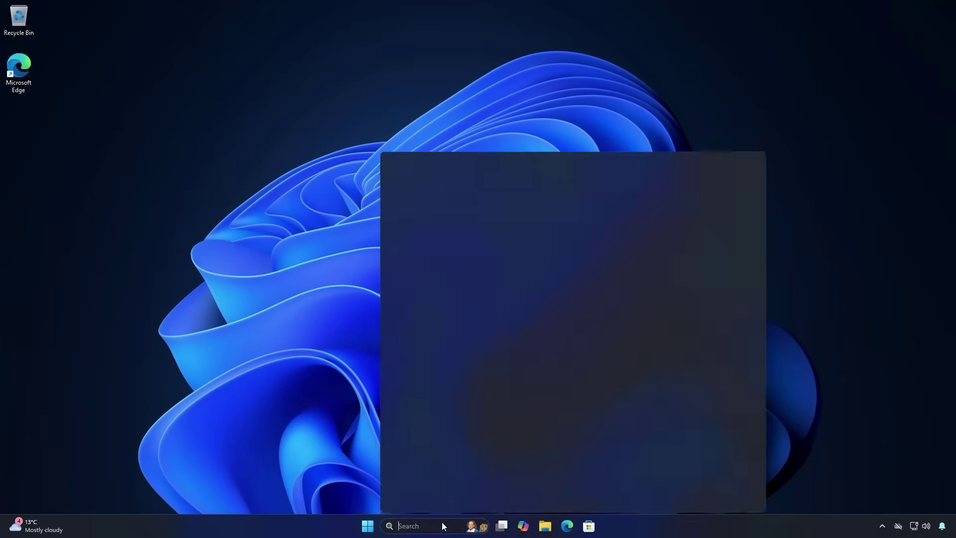
{"action": "type", "text": "hyp"}
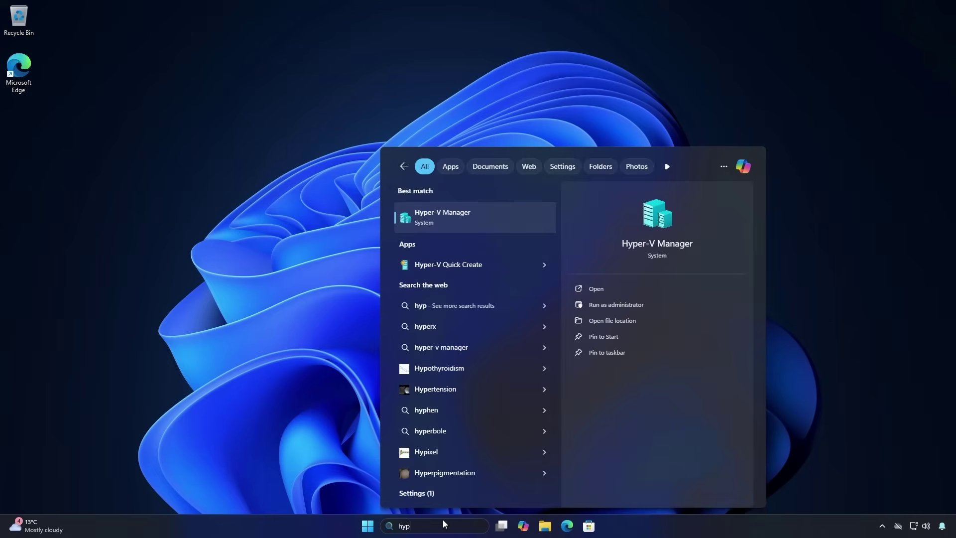
{"action": "right_click", "coordinate": [464, 222]}
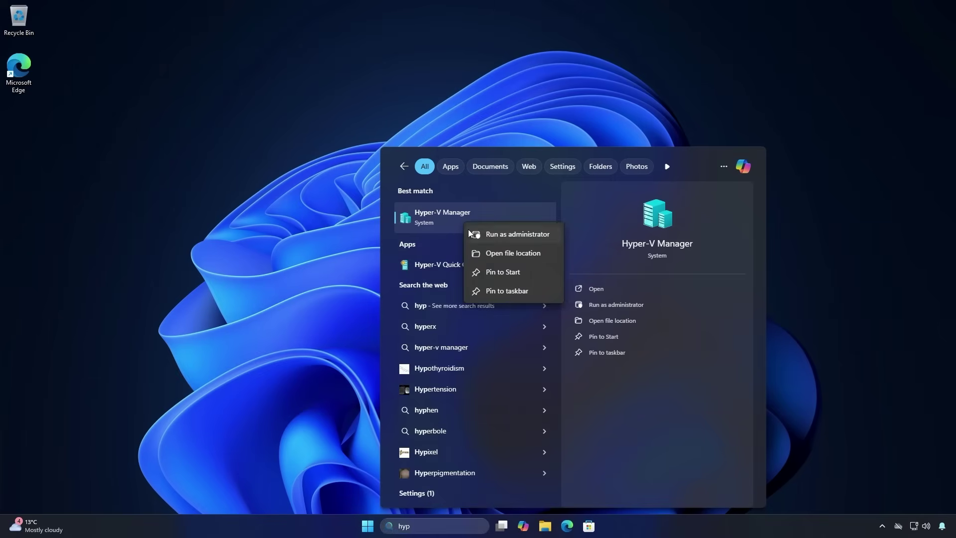
{"action": "left_click", "coordinate": [493, 272]}
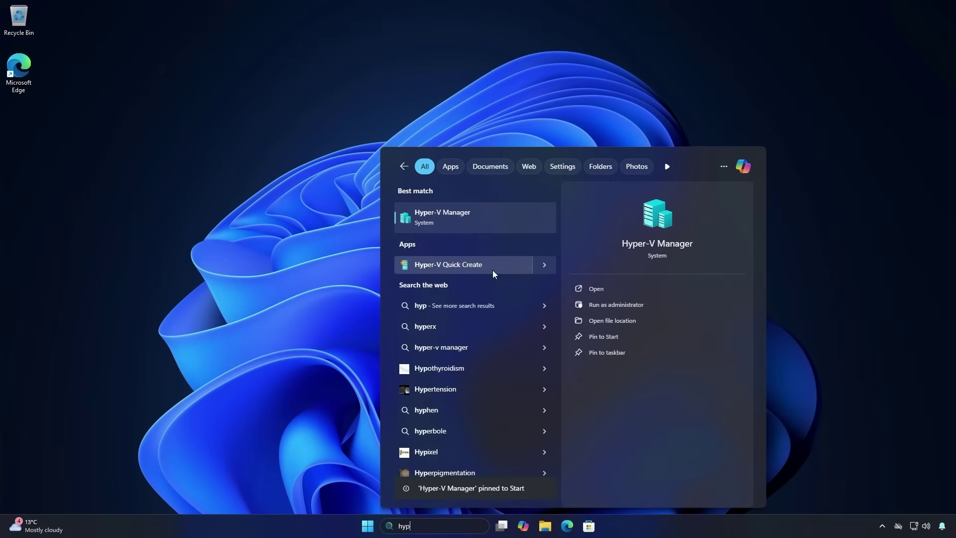
{"action": "left_click", "coordinate": [495, 219]}
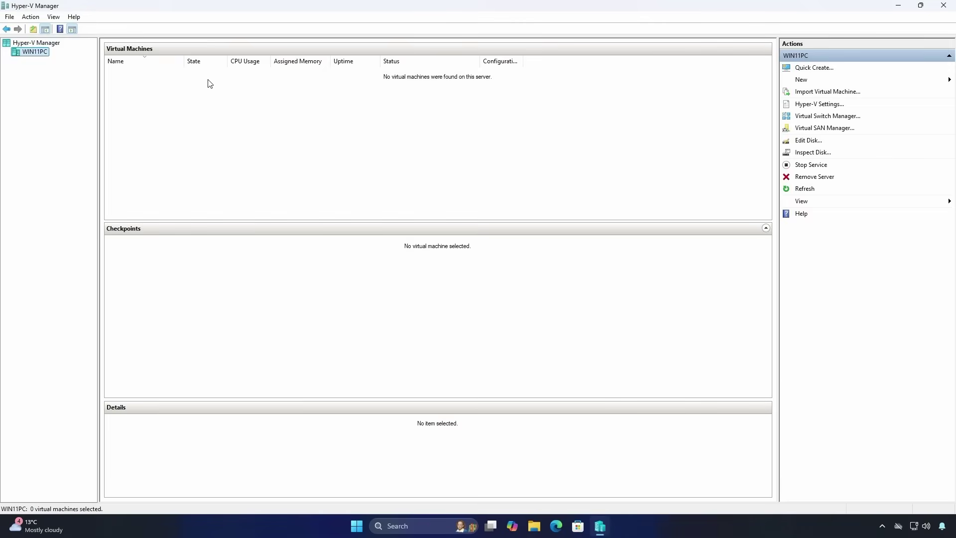
{"action": "left_click", "coordinate": [38, 18]}
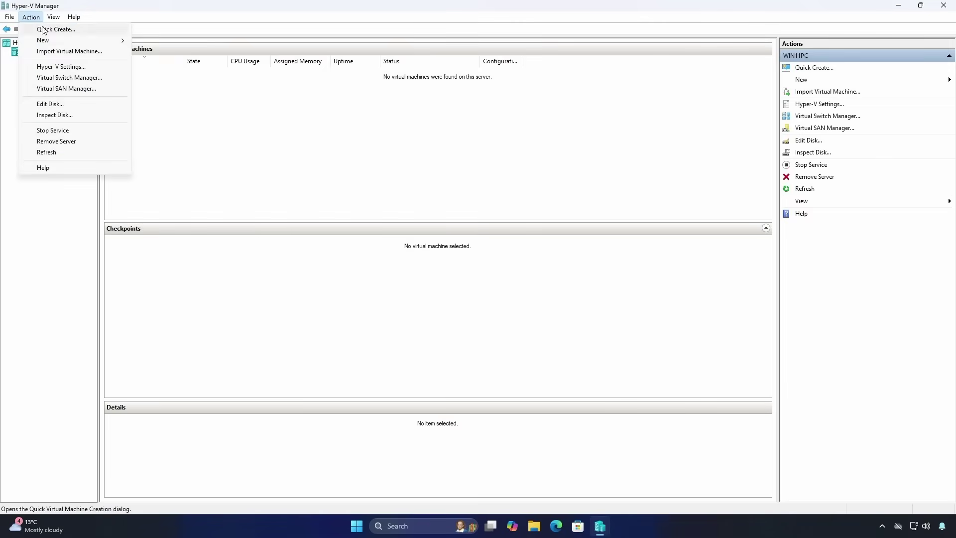
Start a new VM named 'Old PC' stored in C:\My Windows 10 OS
{"action": "mouse_move", "coordinate": [74, 41]}
{"action": "left_click", "coordinate": [167, 40]}
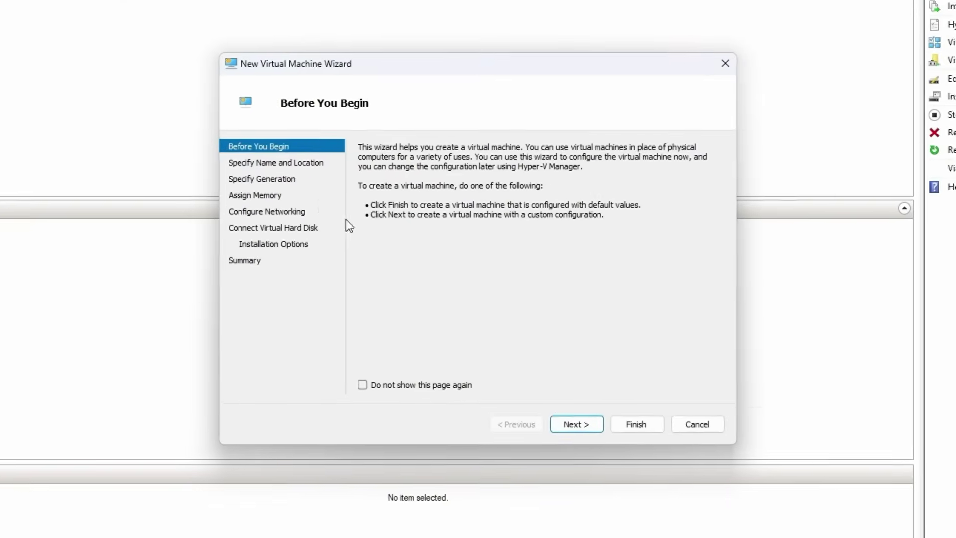
{"action": "left_click", "coordinate": [564, 422]}
{"action": "type", "text": "Old PC"}
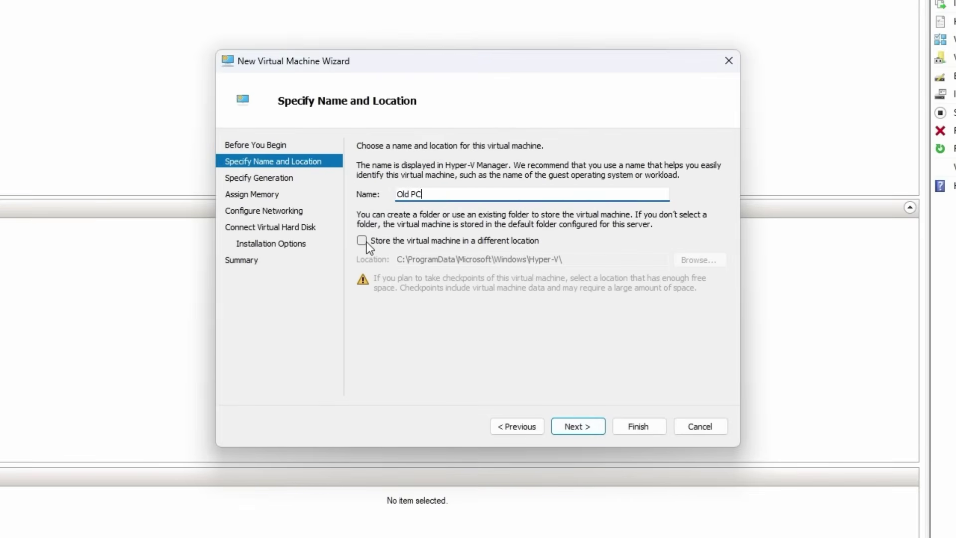
{"action": "left_click", "coordinate": [363, 241]}
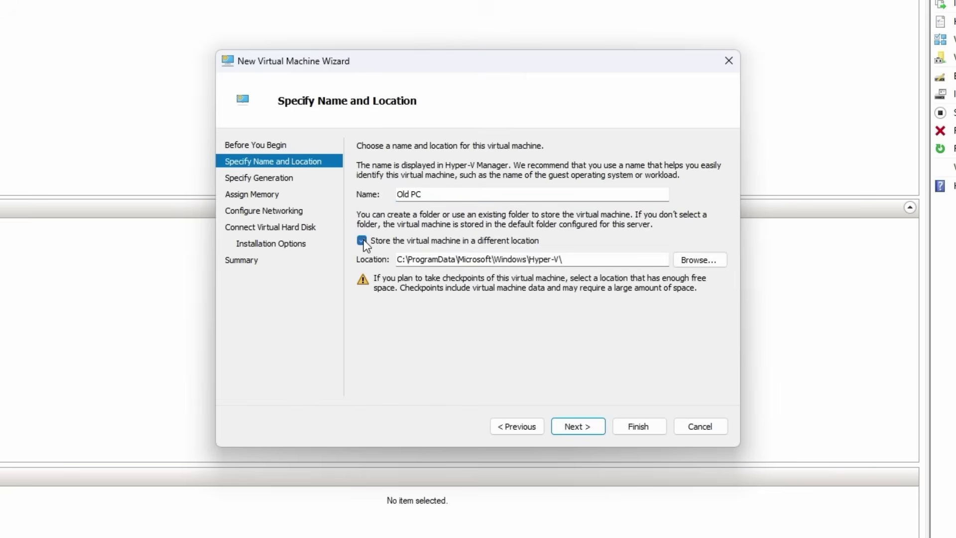
{"action": "left_click", "coordinate": [701, 264]}
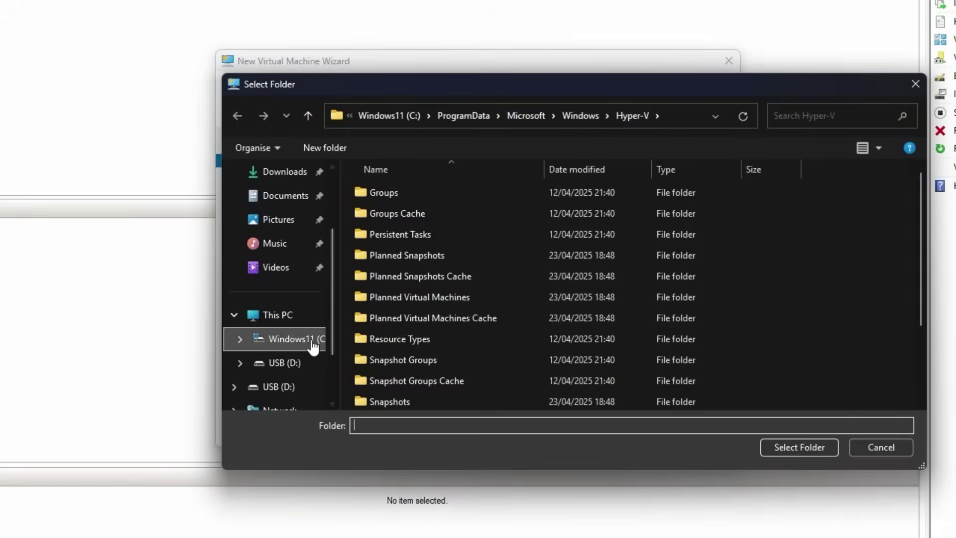
{"action": "left_click", "coordinate": [308, 341]}
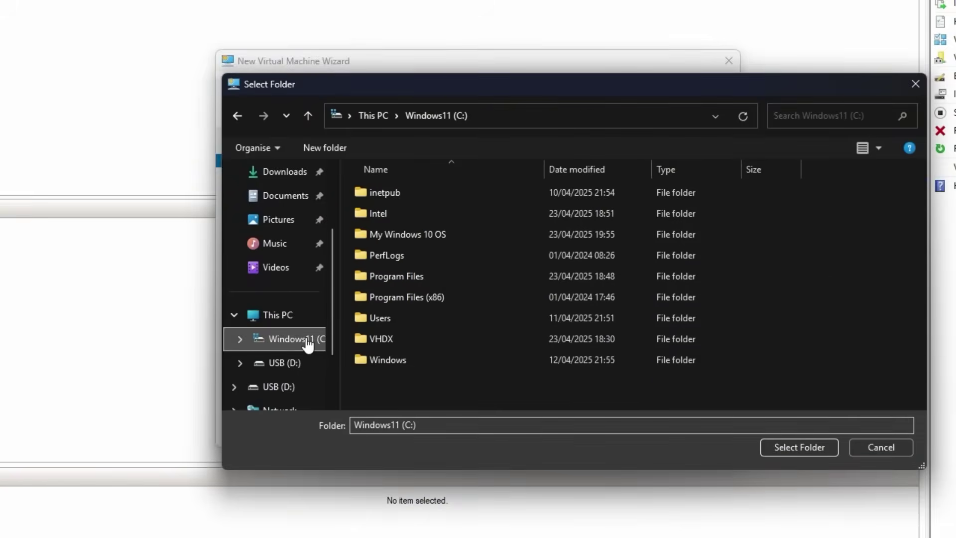
{"action": "double_click", "coordinate": [426, 236]}
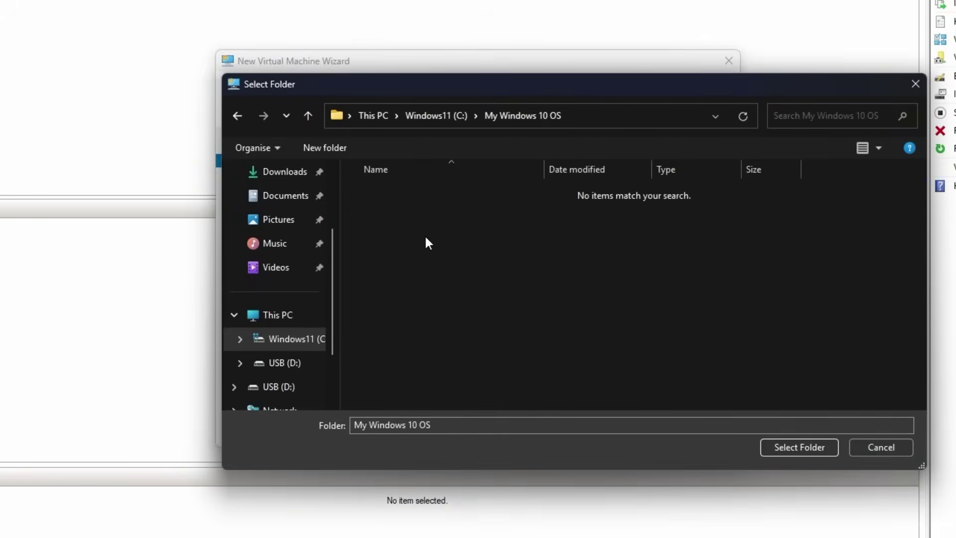
{"action": "left_click", "coordinate": [769, 447]}
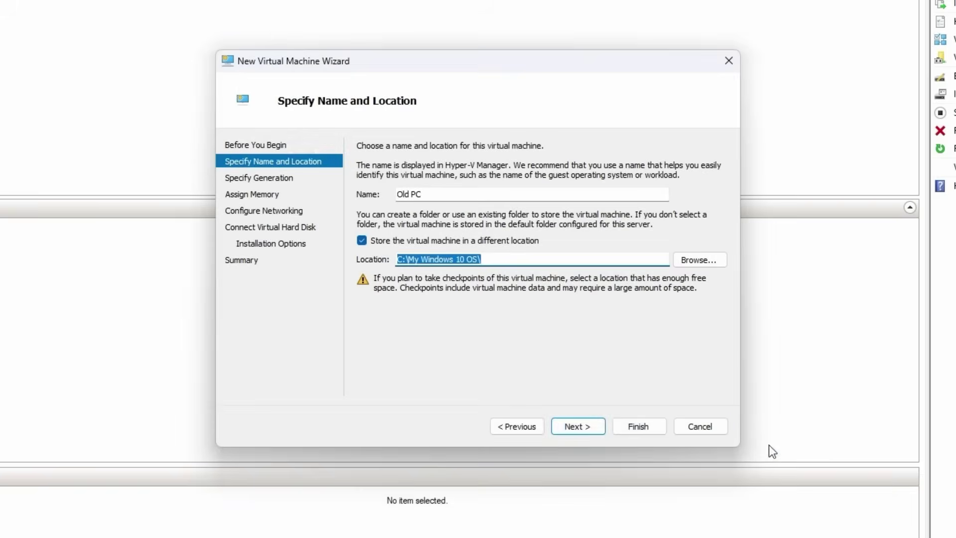
Keep Generation 2 and 4096 MB memory, and connect the VM to Default Switch
{"action": "left_click", "coordinate": [573, 427]}
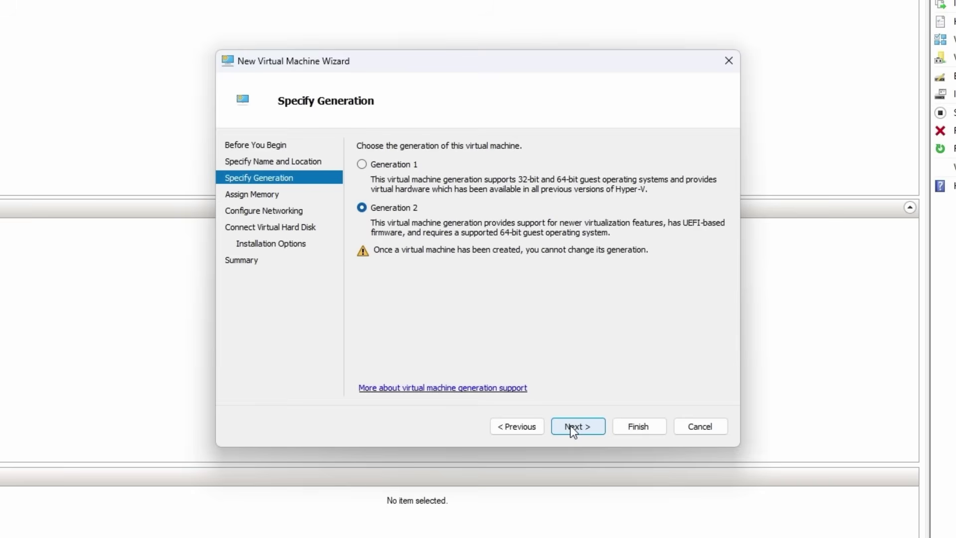
{"action": "left_click", "coordinate": [597, 426]}
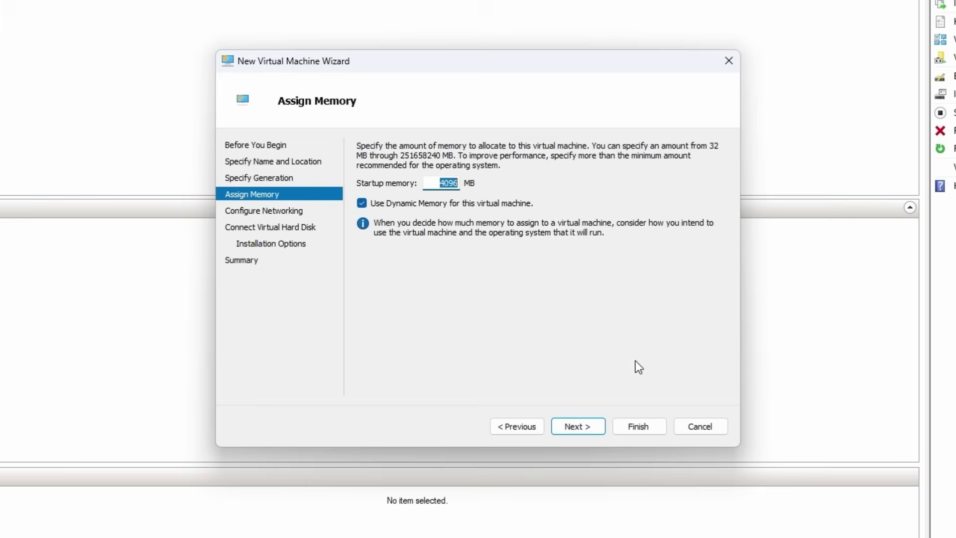
{"action": "left_click", "coordinate": [590, 425]}
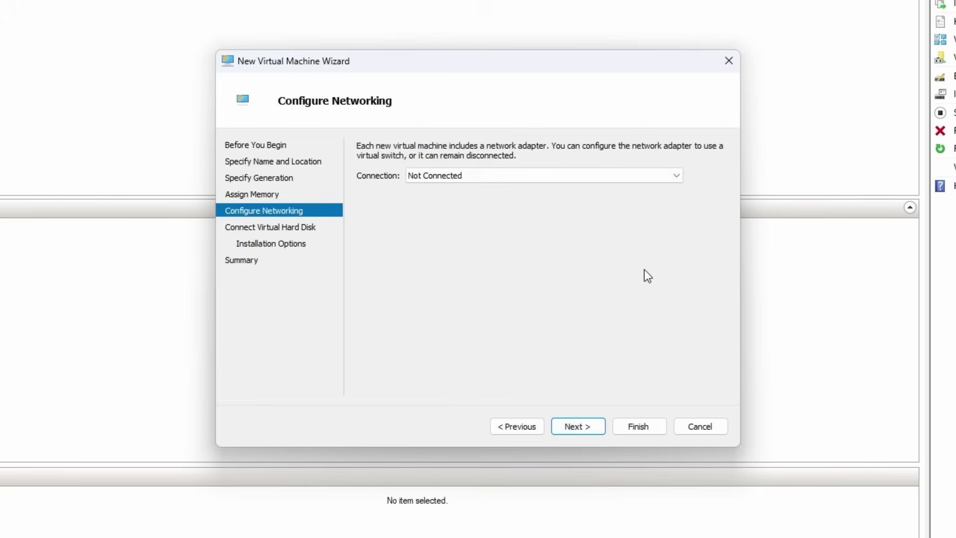
{"action": "left_click", "coordinate": [677, 176]}
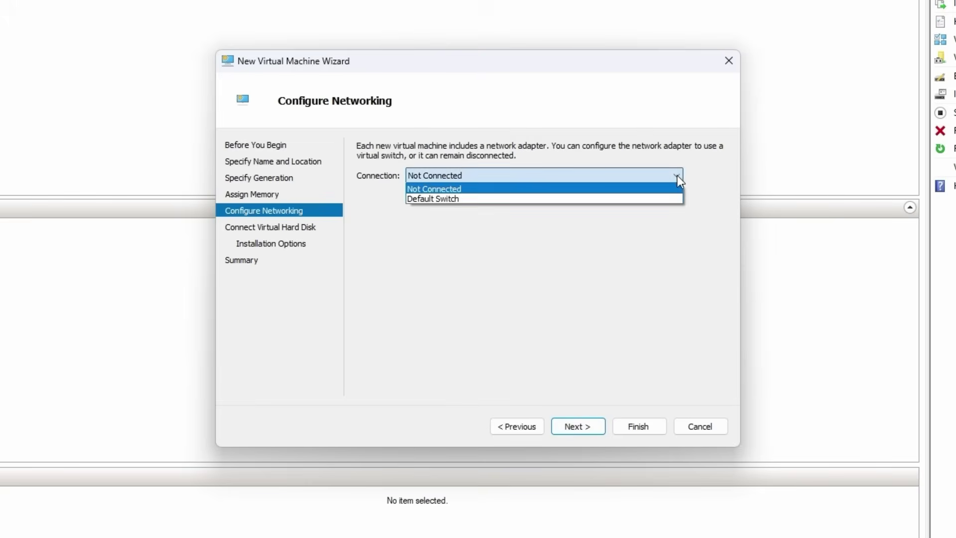
{"action": "left_click", "coordinate": [654, 198]}
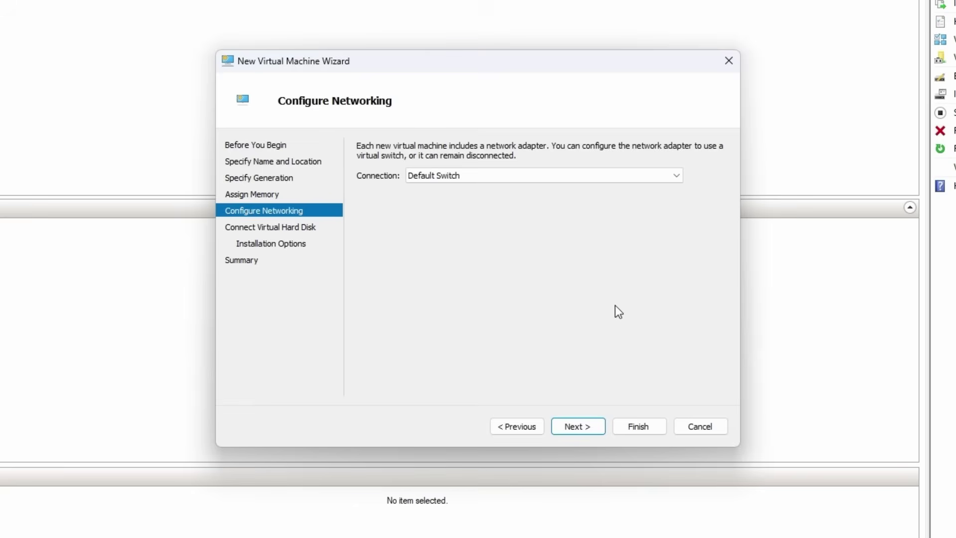
Attach the existing C:\My Windows 10 OS\My Windows 10 OS.VHDX disk and finish the wizard
{"action": "left_click", "coordinate": [582, 423]}
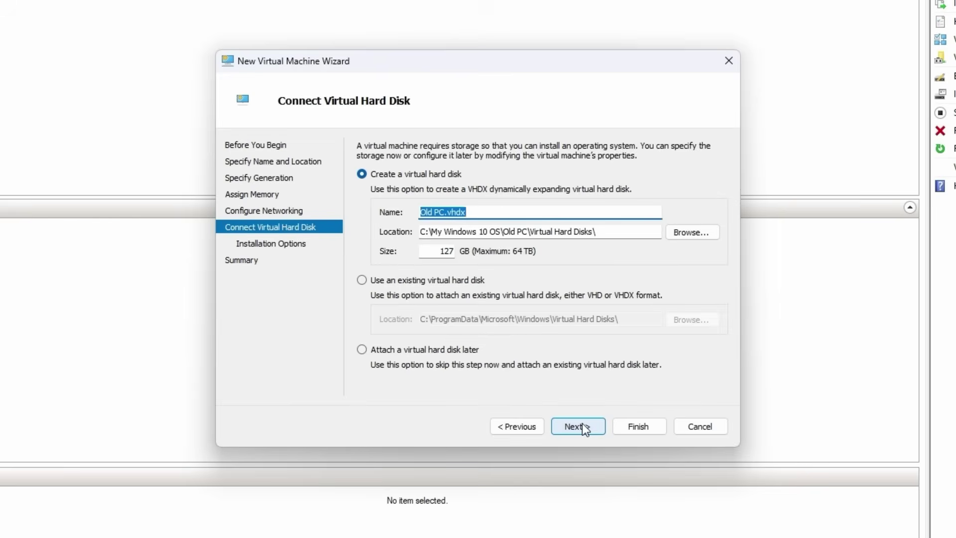
{"action": "left_click", "coordinate": [430, 281]}
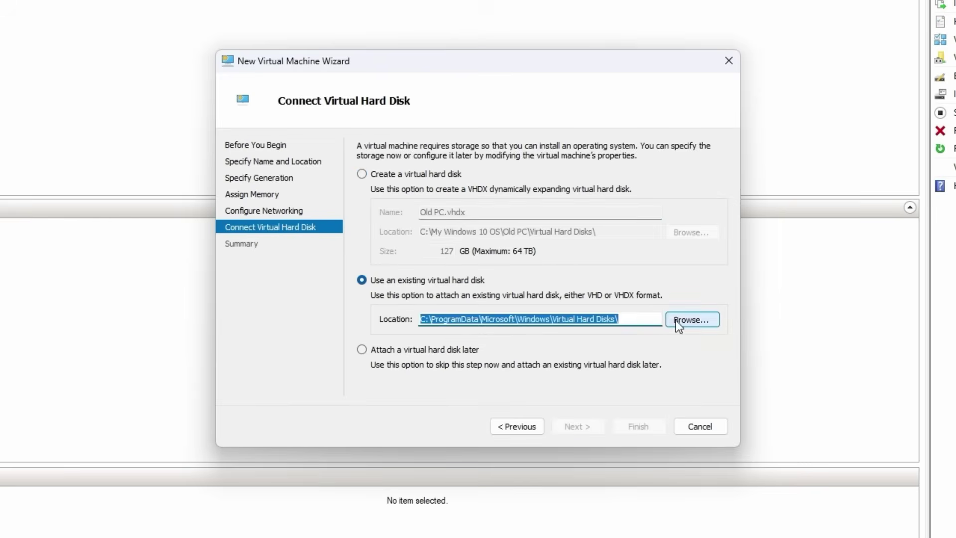
{"action": "left_click", "coordinate": [690, 319]}
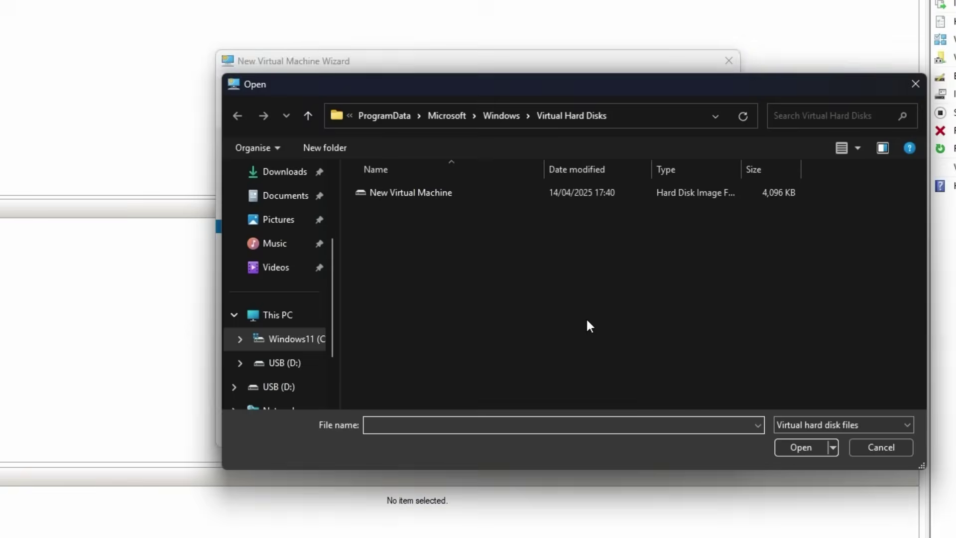
{"action": "left_click", "coordinate": [313, 341]}
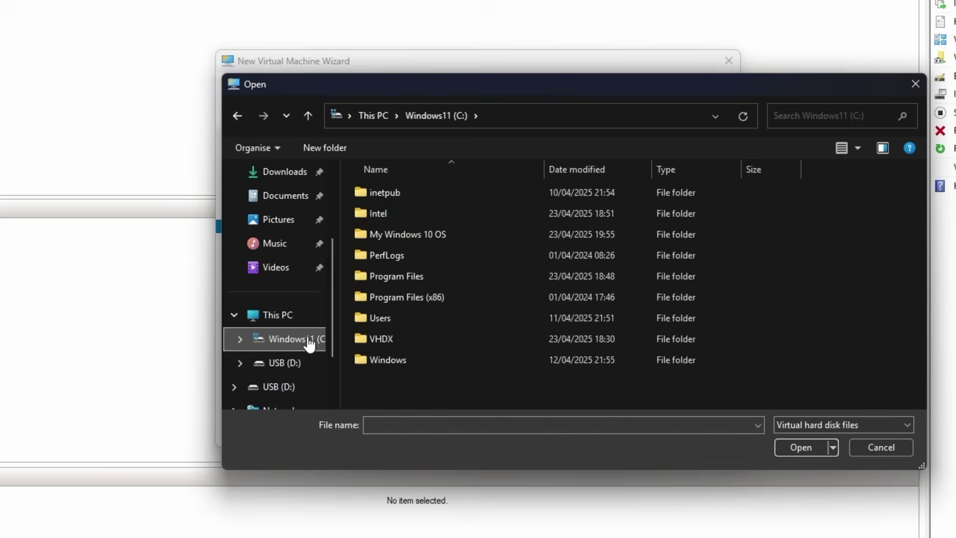
{"action": "double_click", "coordinate": [399, 235]}
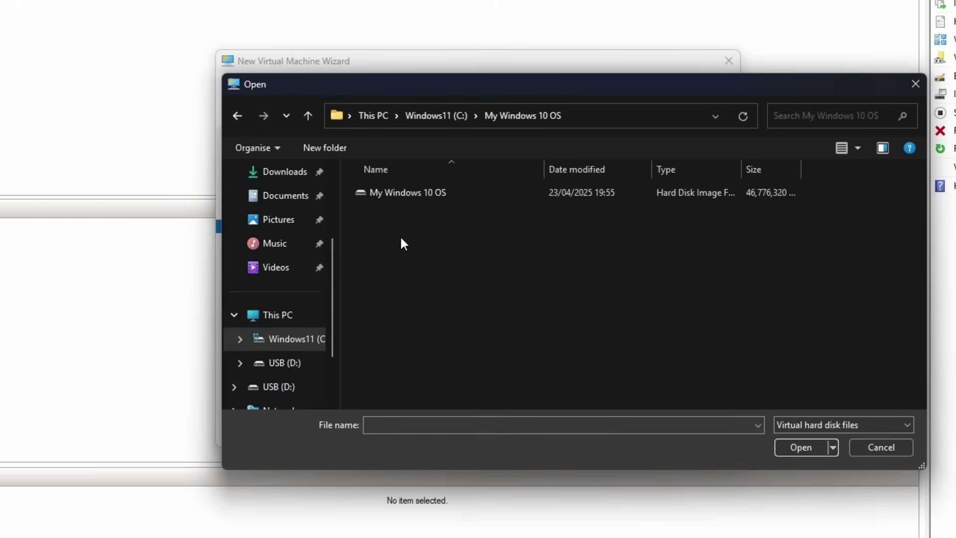
{"action": "double_click", "coordinate": [418, 193]}
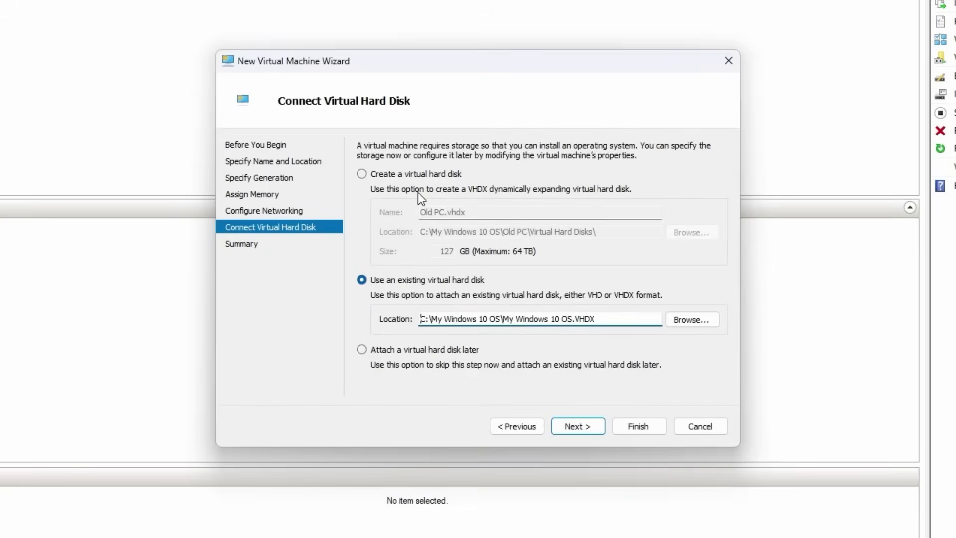
{"action": "left_click", "coordinate": [576, 429]}
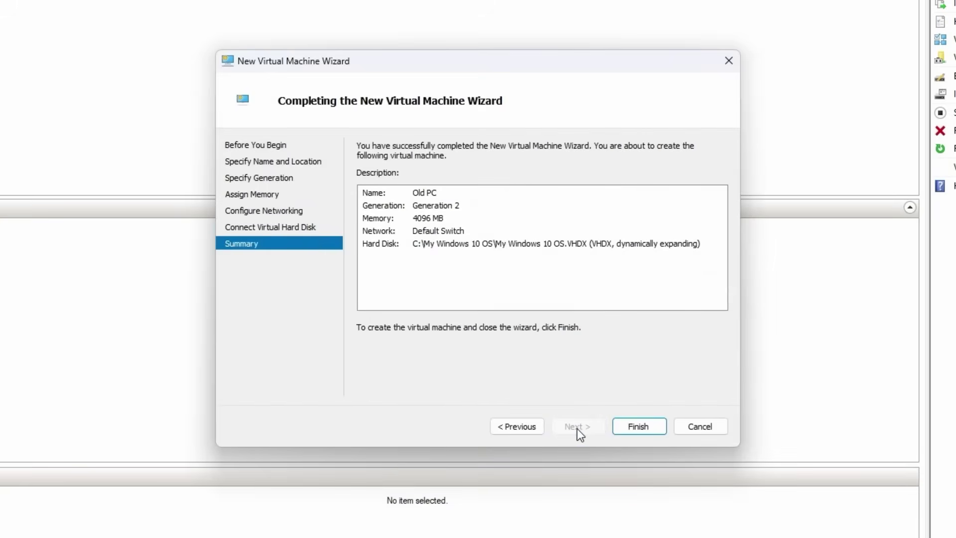
{"action": "left_click", "coordinate": [627, 426]}
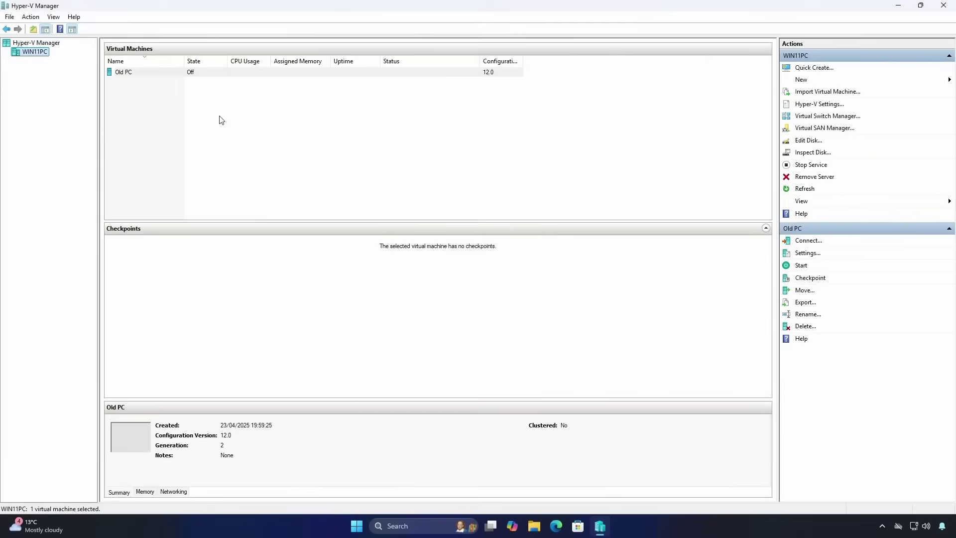
Connect to Old PC, start it, and sign in to the Windows 10 guest
{"action": "right_click", "coordinate": [162, 73]}
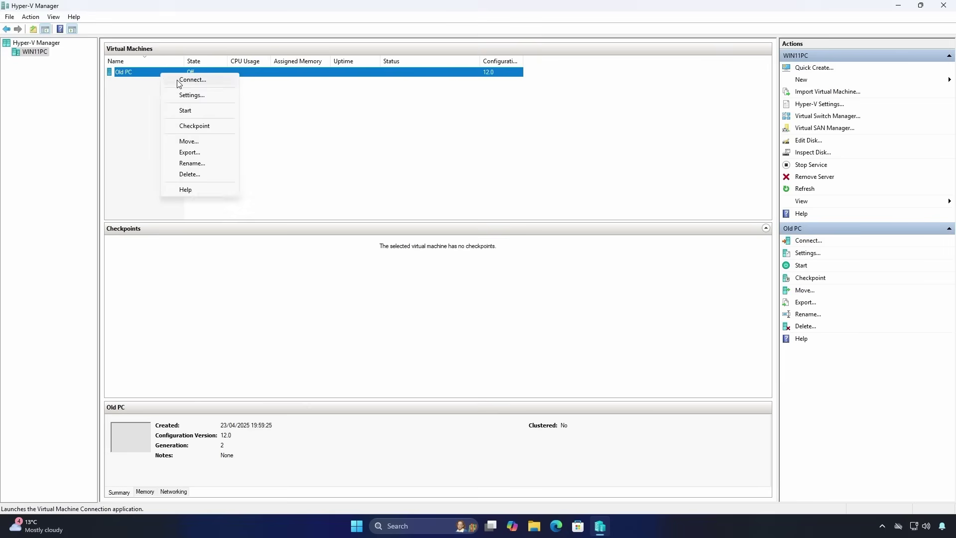
{"action": "left_click", "coordinate": [180, 82]}
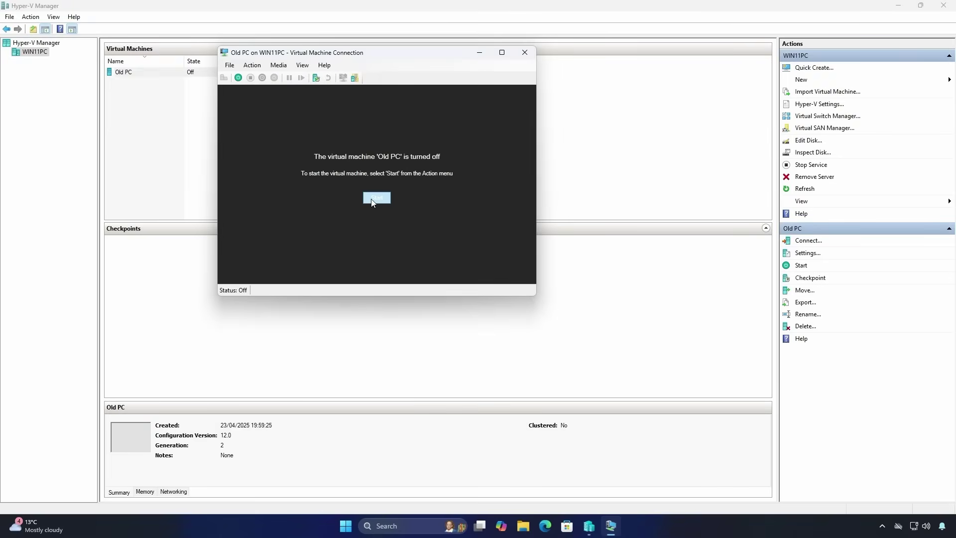
{"action": "left_click", "coordinate": [373, 199]}
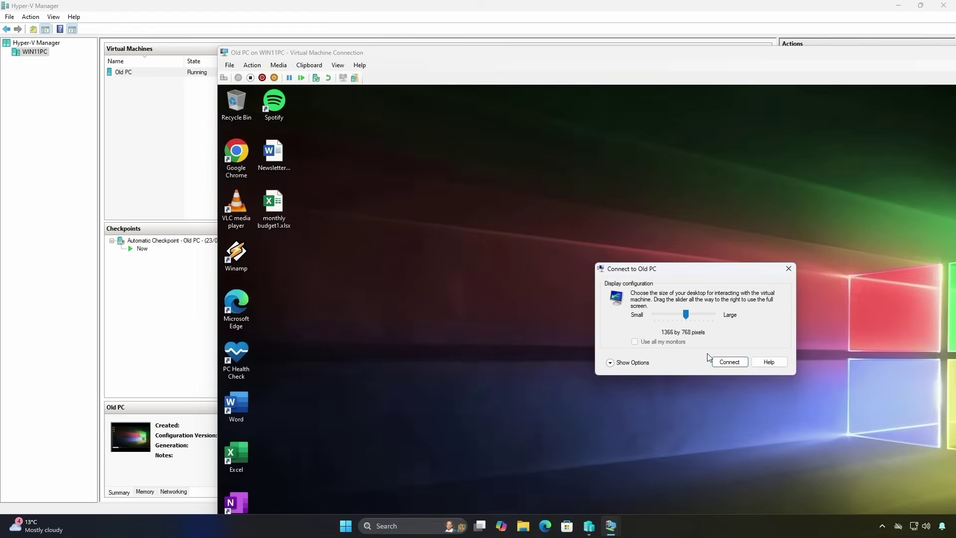
{"action": "left_click", "coordinate": [728, 362]}
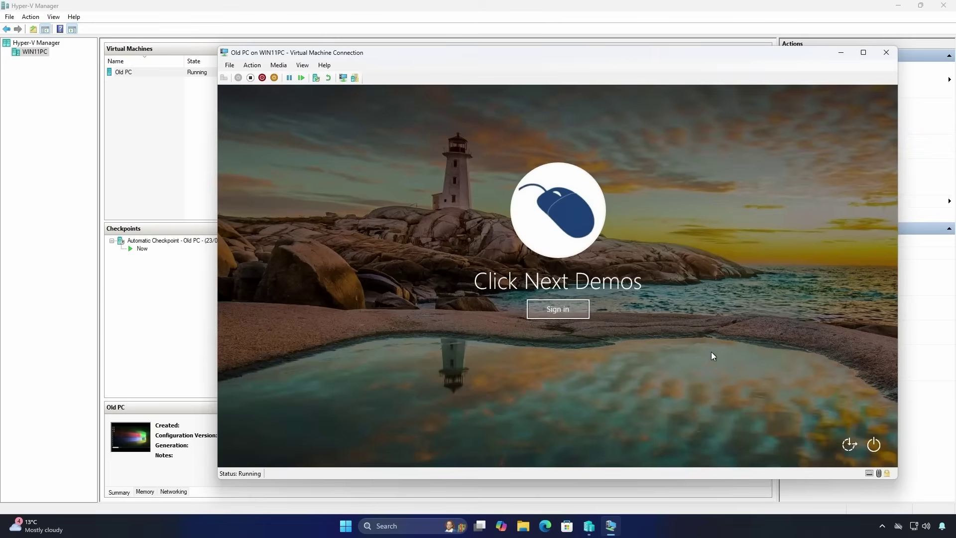
{"action": "left_click", "coordinate": [578, 305]}
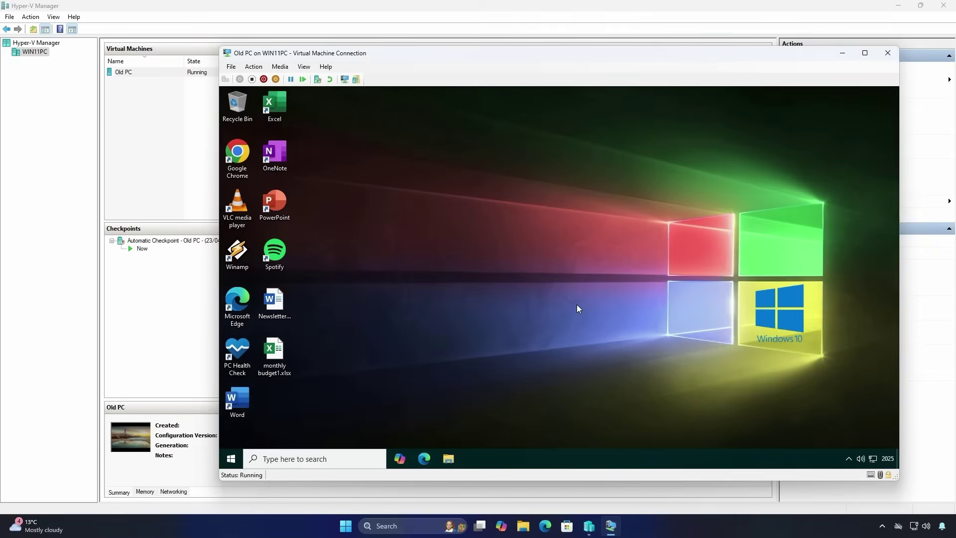
Switch the guest view to full screen, then minimize and restore the VM window
{"action": "double_click", "coordinate": [593, 53]}
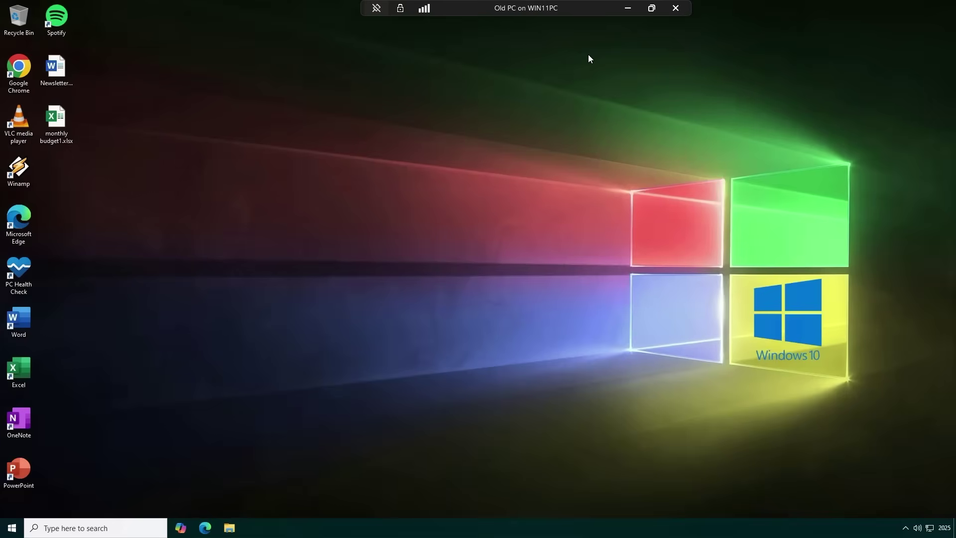
{"action": "left_click", "coordinate": [627, 9]}
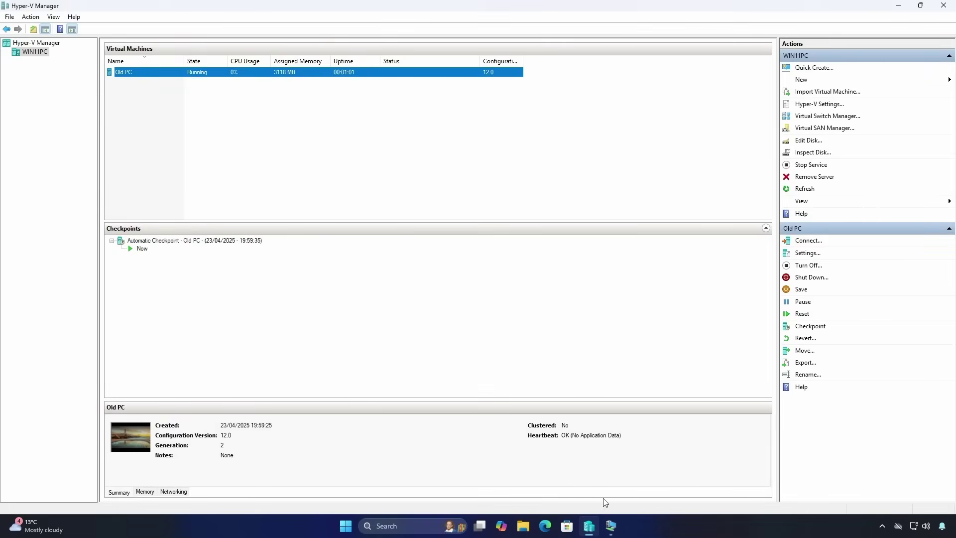
{"action": "left_click", "coordinate": [610, 526]}
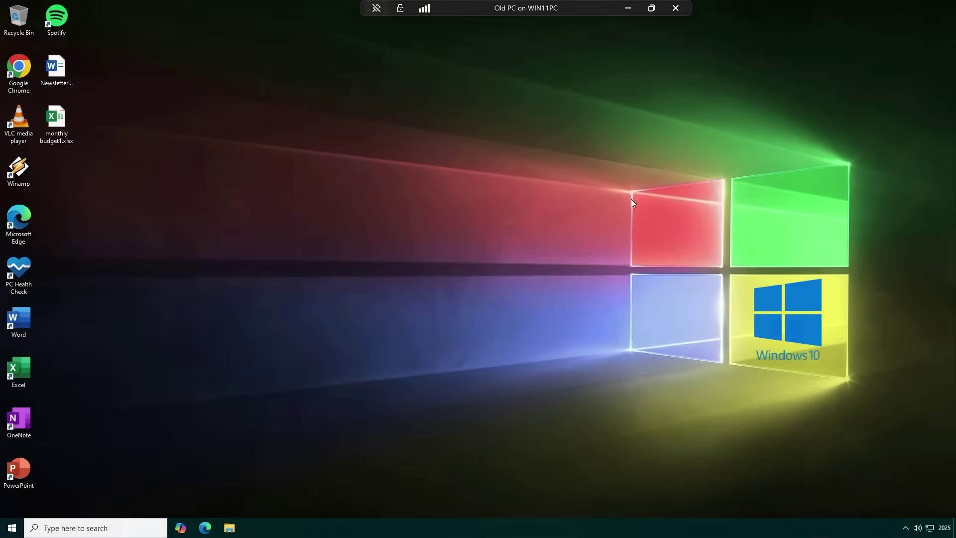
Restore the VM window to normal size and turn off Old PC from the Action menu
{"action": "left_click", "coordinate": [652, 9]}
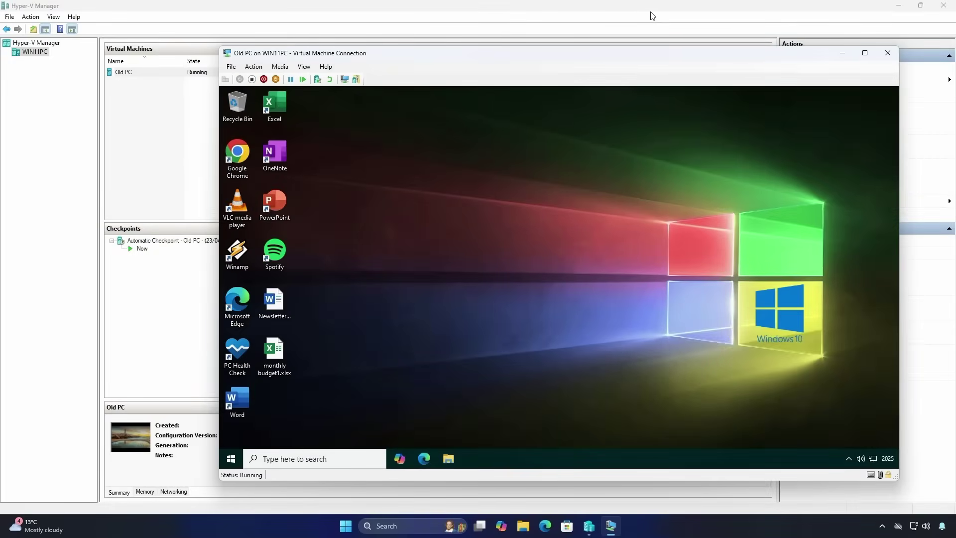
{"action": "left_click", "coordinate": [253, 67]}
{"action": "left_click", "coordinate": [268, 91]}
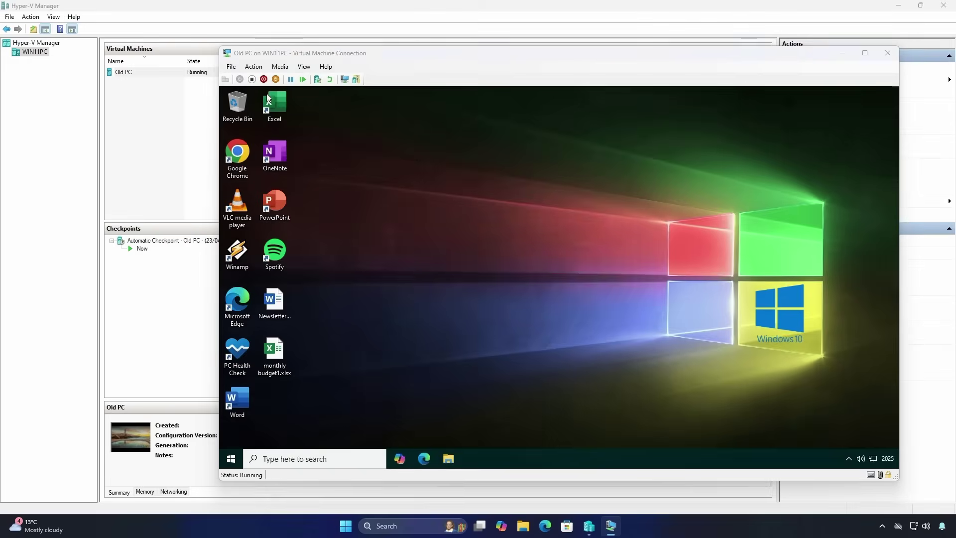
{"action": "left_click", "coordinate": [575, 283]}
Delete the Old PC virtual machine and close Hyper-V Manager
{"action": "right_click", "coordinate": [247, 77]}
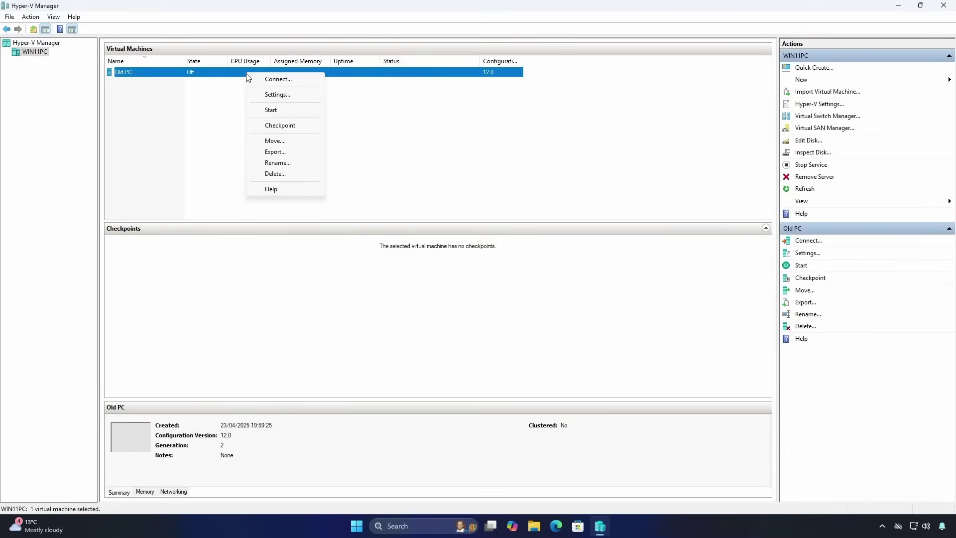
{"action": "left_click", "coordinate": [274, 174]}
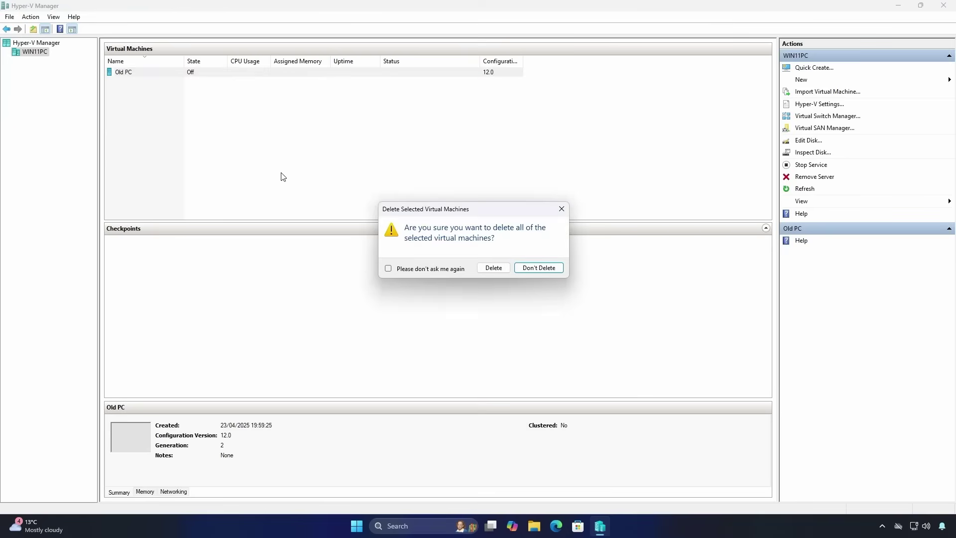
{"action": "left_click", "coordinate": [486, 269]}
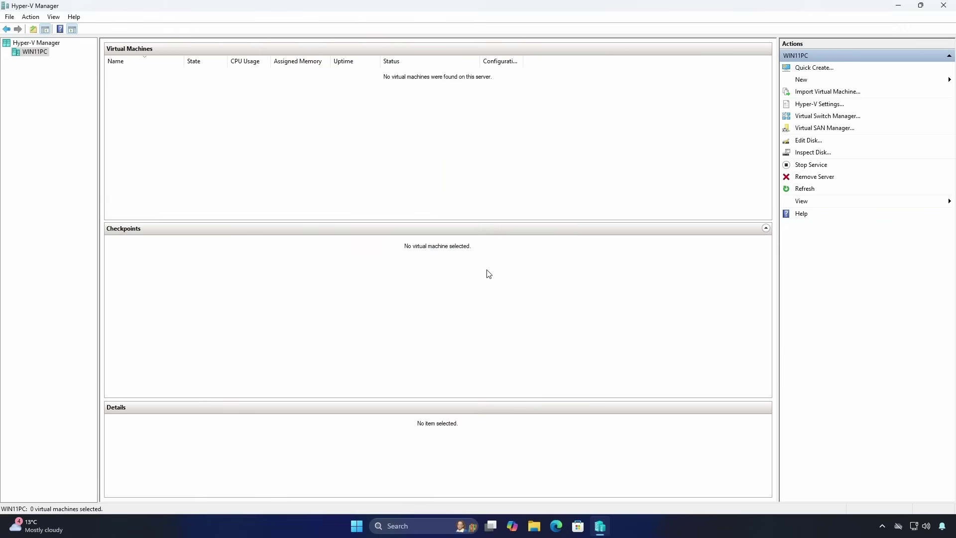
{"action": "left_click", "coordinate": [937, 11]}
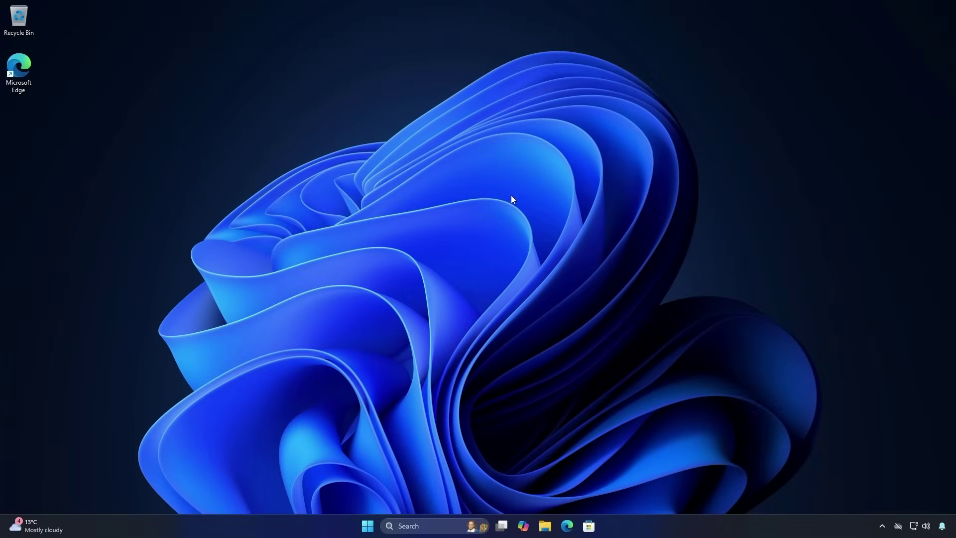
Permanently delete both items inside the C:\My Windows 10 OS folder
{"action": "left_click", "coordinate": [546, 525]}
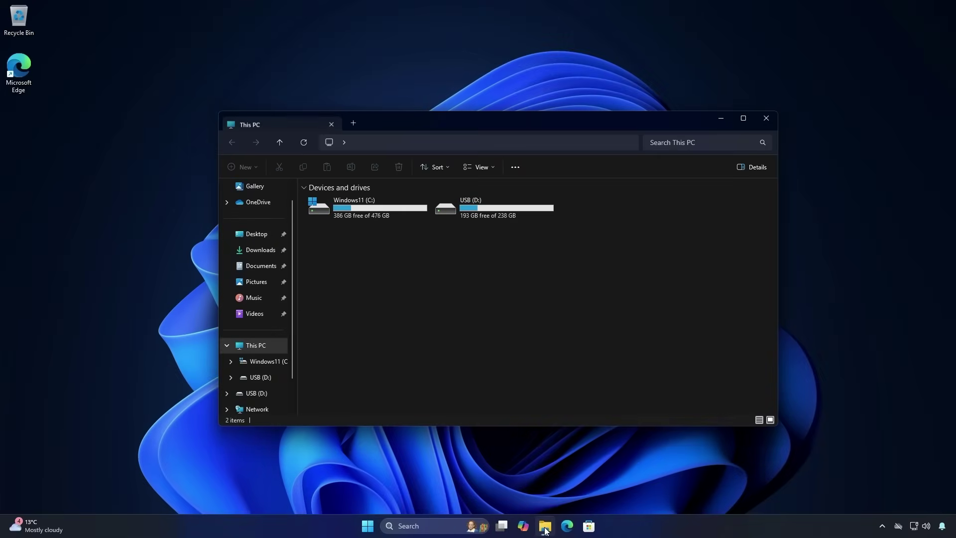
{"action": "double_click", "coordinate": [367, 211]}
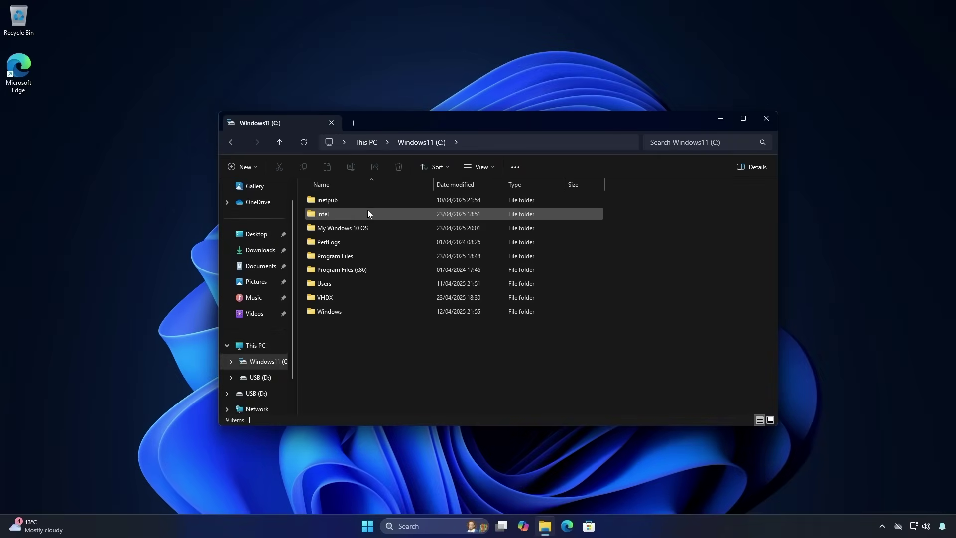
{"action": "double_click", "coordinate": [362, 227]}
{"action": "left_click_drag", "start_coordinate": [426, 274], "coordinate": [343, 193]}
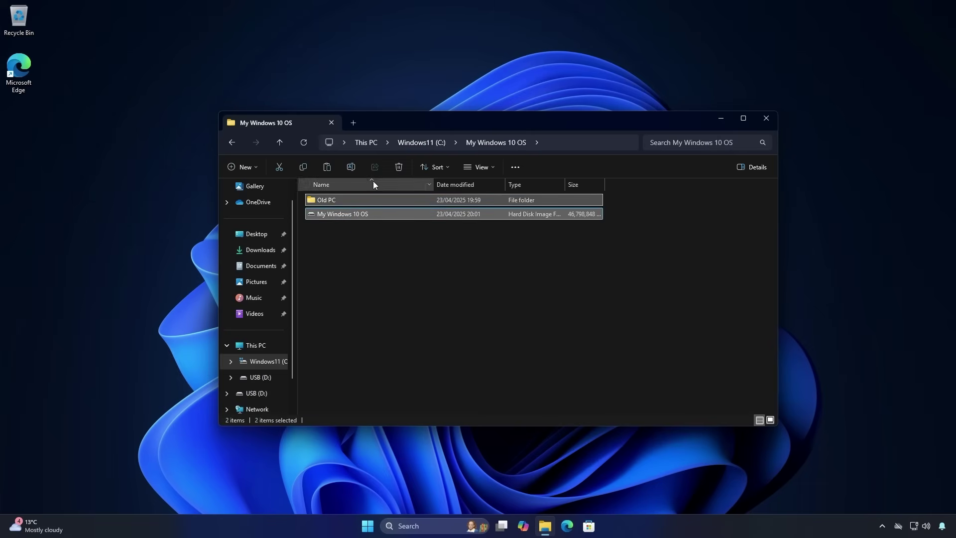
{"action": "left_click", "coordinate": [400, 168]}
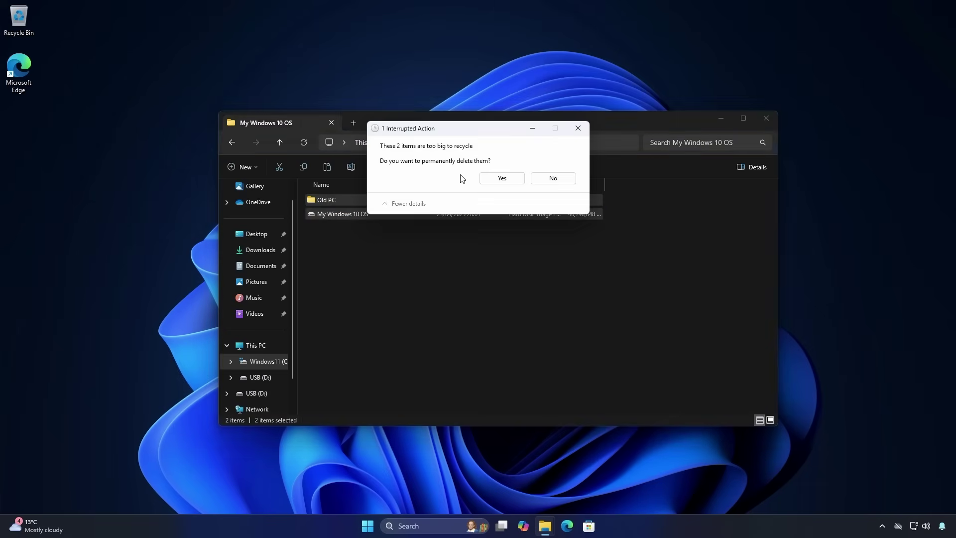
{"action": "left_click", "coordinate": [498, 177]}
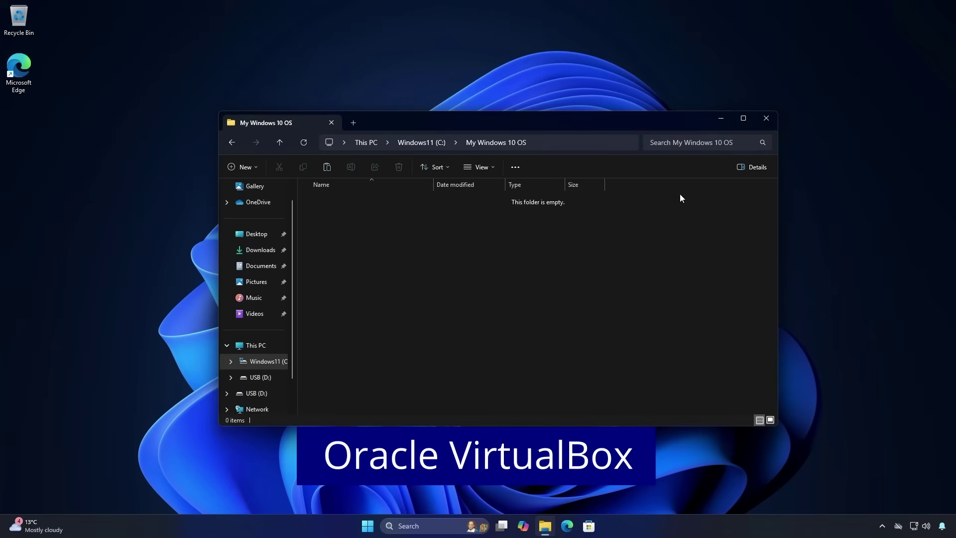
Close the folder window, reopen it to check the VHD file, then minimize it
{"action": "left_click", "coordinate": [766, 119]}
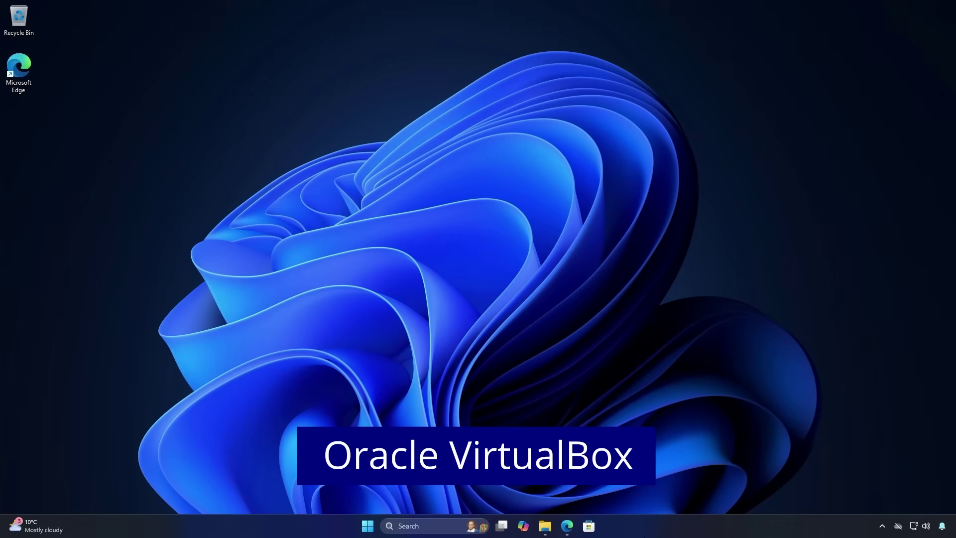
{"action": "left_click", "coordinate": [546, 527]}
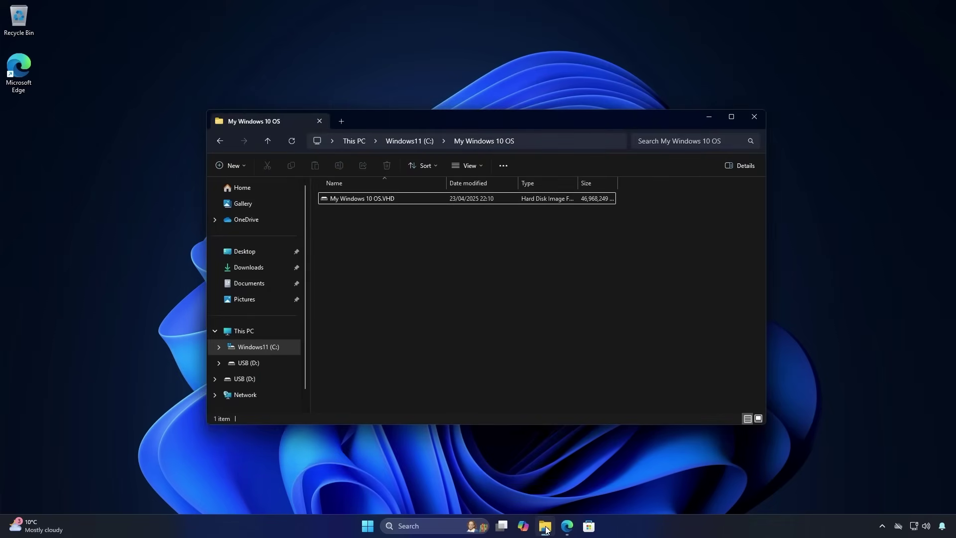
{"action": "left_click", "coordinate": [546, 527]}
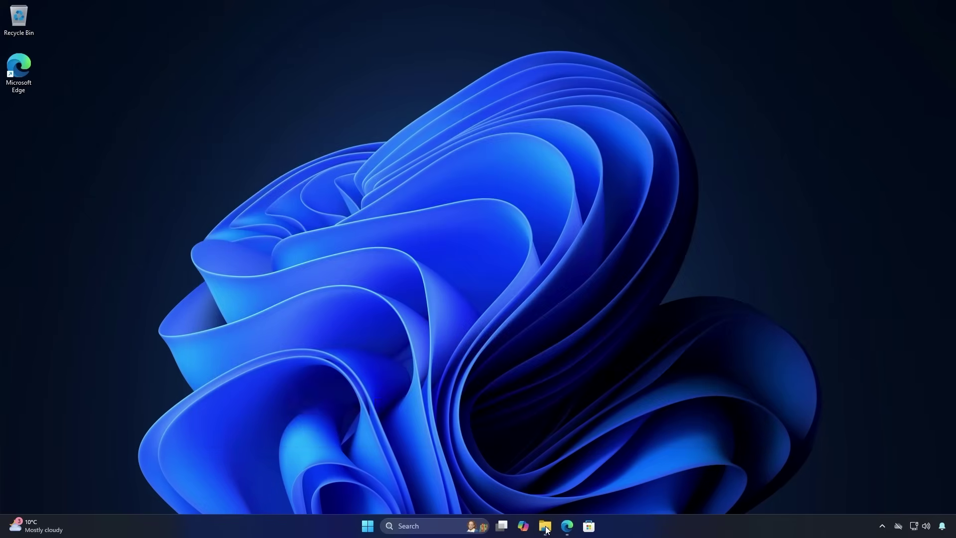
In Edge, download the VirtualBox 7.1.8 installer for Windows hosts from the VirtualBox downloads page
{"action": "left_click", "coordinate": [568, 527]}
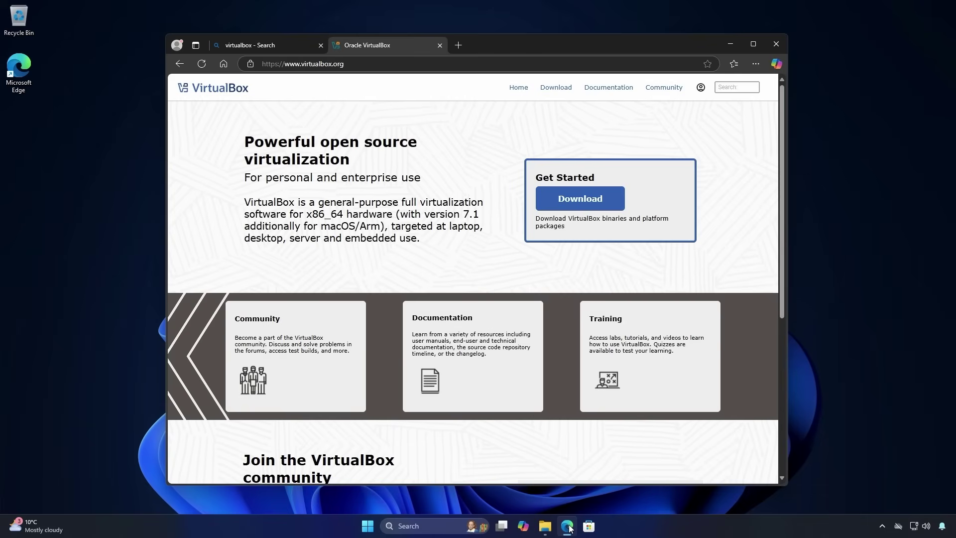
{"action": "left_click", "coordinate": [604, 204]}
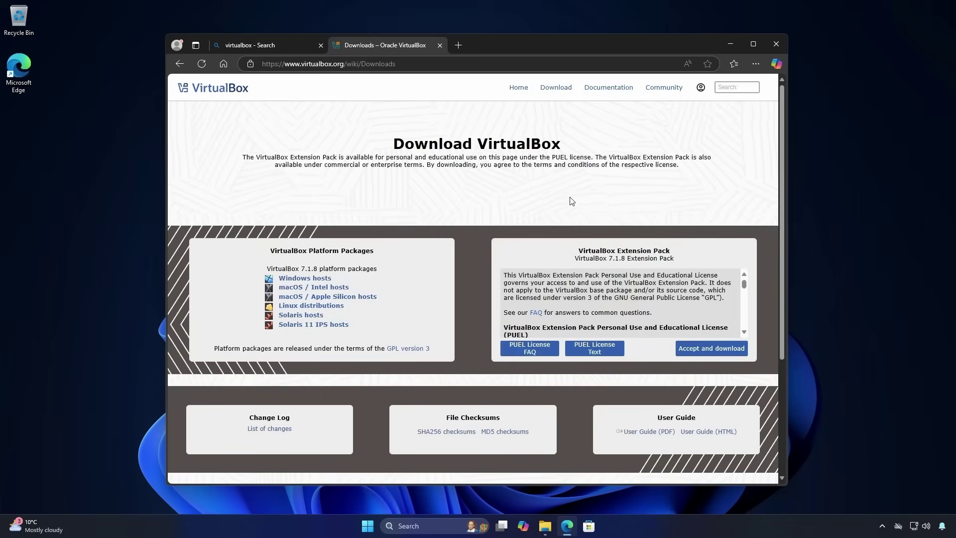
{"action": "left_click", "coordinate": [320, 281]}
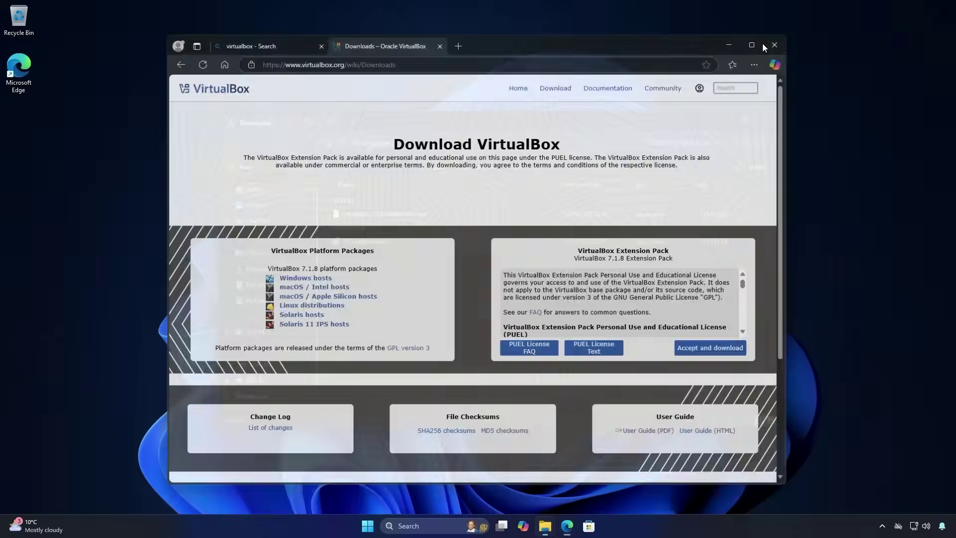
Run the downloaded VirtualBox installer and dismiss its failure over the missing Visual C++ redistributable
{"action": "left_click", "coordinate": [731, 44]}
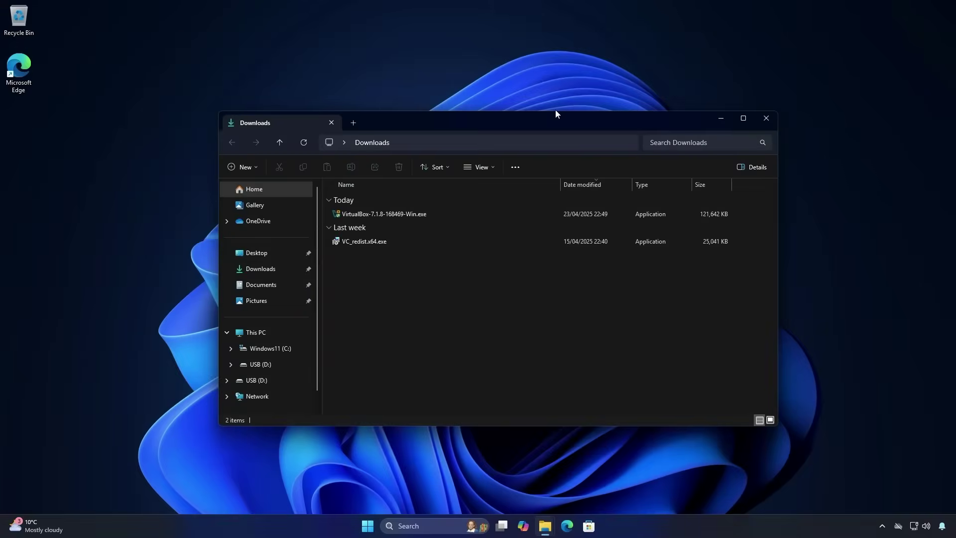
{"action": "double_click", "coordinate": [393, 214]}
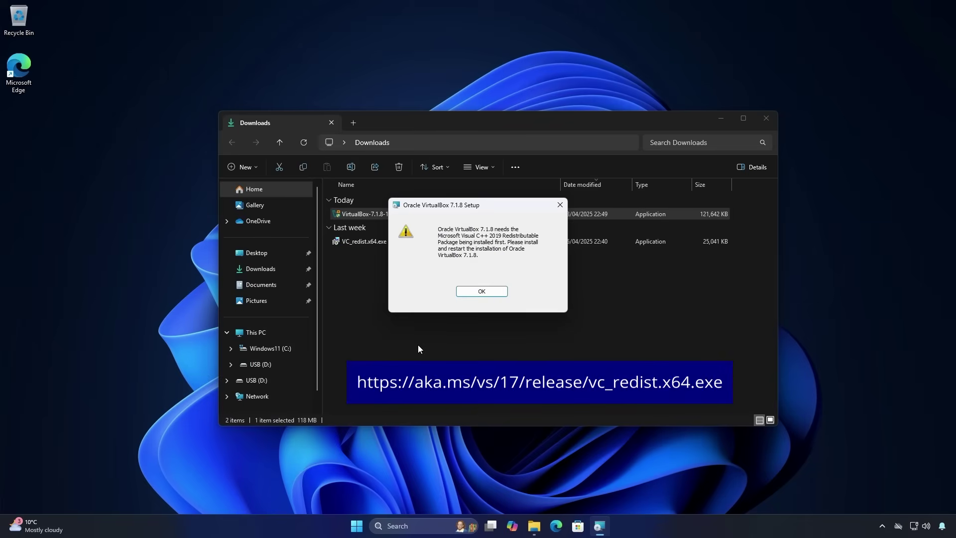
{"action": "left_click", "coordinate": [481, 292]}
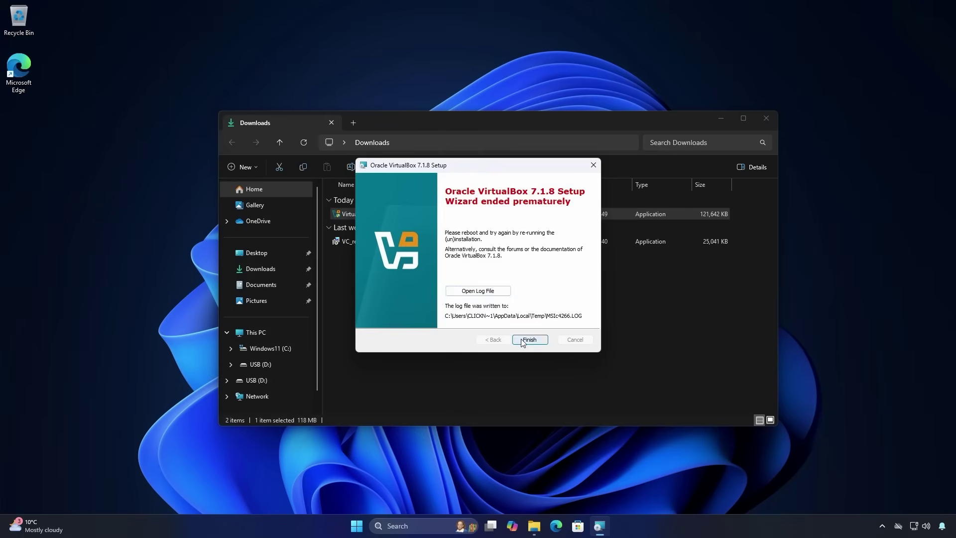
{"action": "left_click", "coordinate": [523, 339]}
{"action": "left_click", "coordinate": [548, 298]}
Rerun the installer, accept the license, network-reset and Python warnings, and install VirtualBox
{"action": "key", "text": "Down"}
{"action": "double_click", "coordinate": [423, 214]}
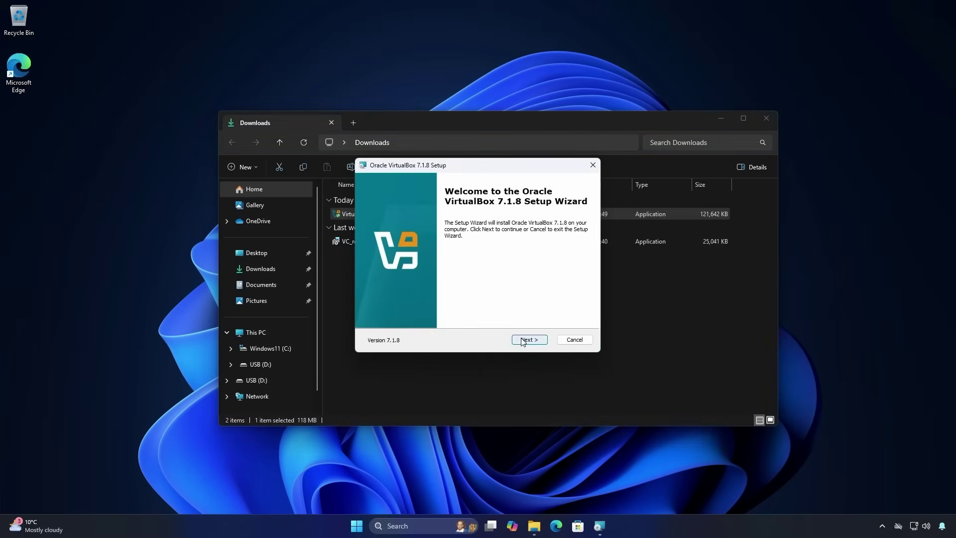
{"action": "left_click", "coordinate": [521, 339]}
{"action": "left_click", "coordinate": [480, 302]}
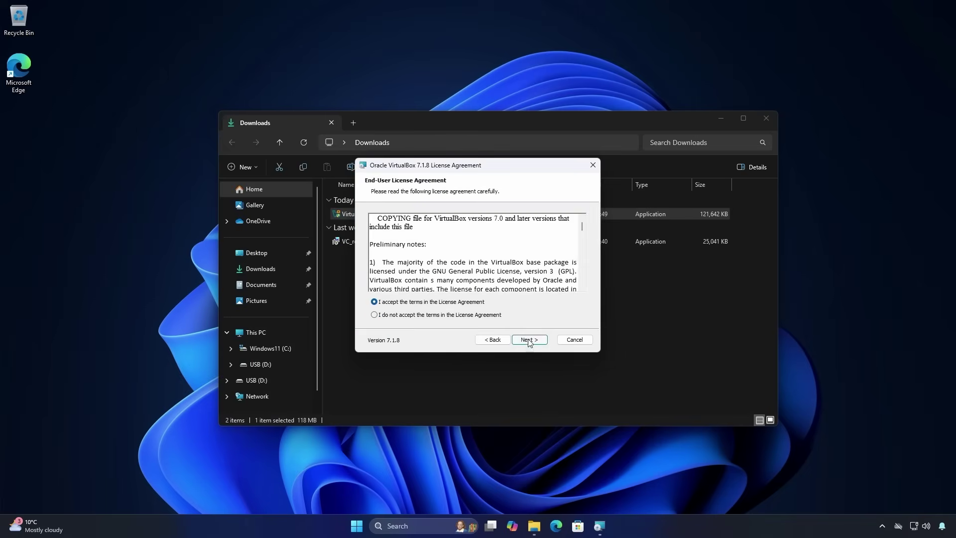
{"action": "left_click", "coordinate": [530, 343]}
{"action": "left_click", "coordinate": [530, 341]}
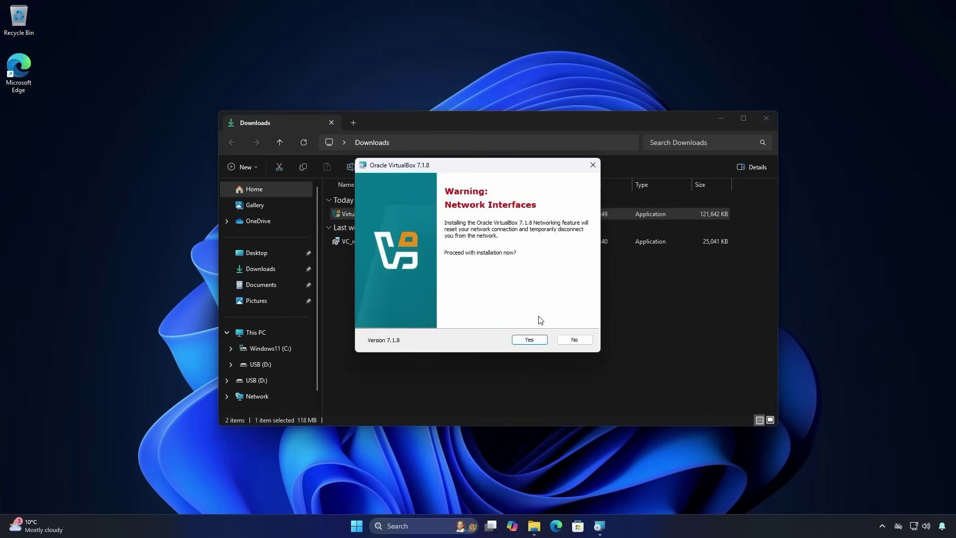
{"action": "left_click", "coordinate": [530, 340]}
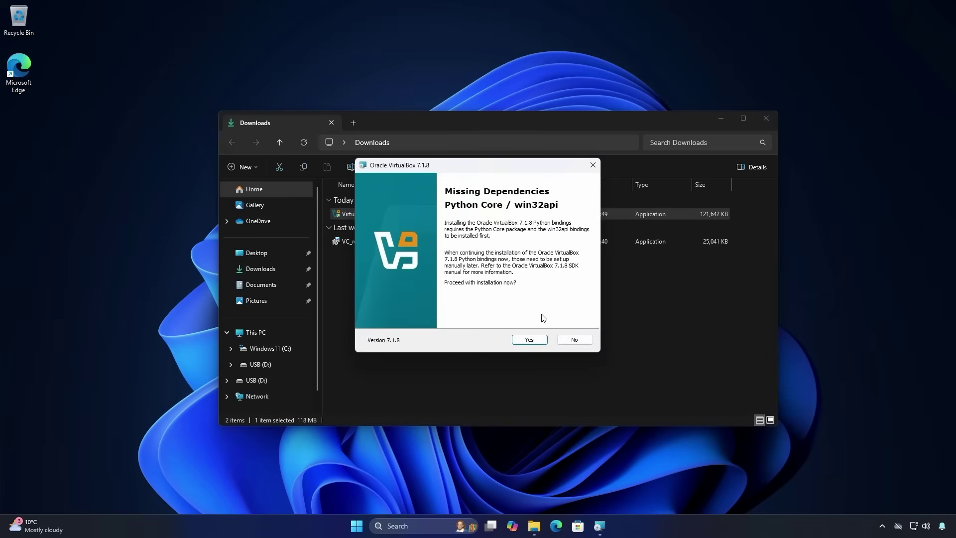
{"action": "left_click", "coordinate": [532, 339]}
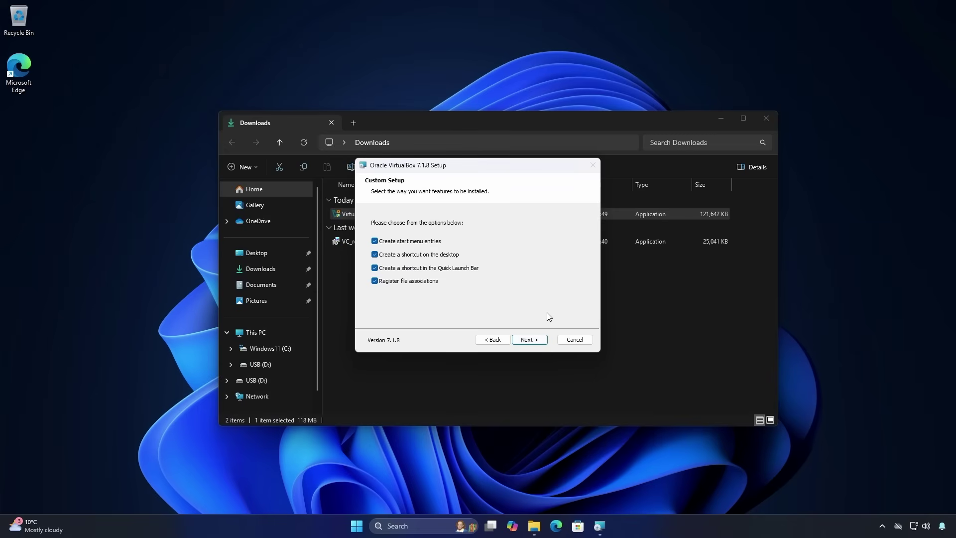
{"action": "left_click", "coordinate": [542, 341]}
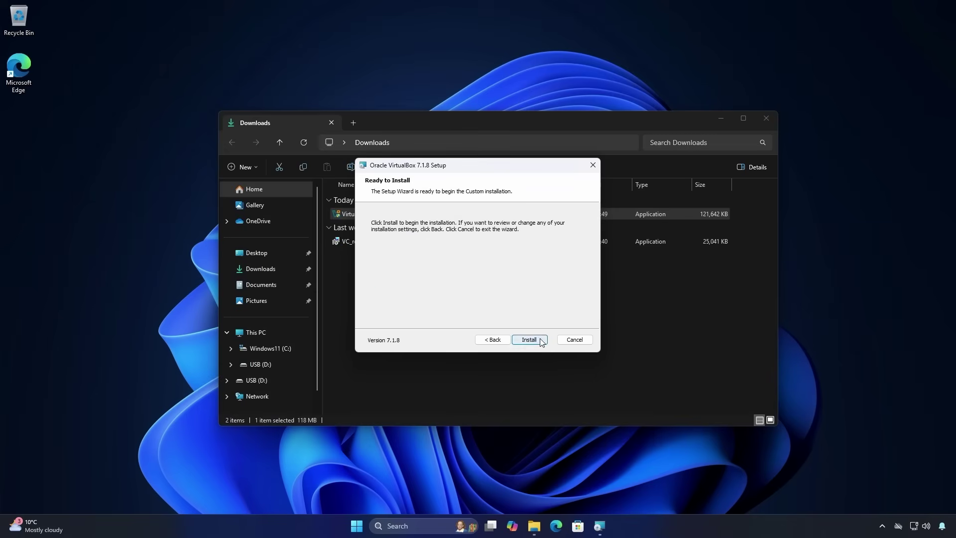
{"action": "left_click", "coordinate": [529, 339]}
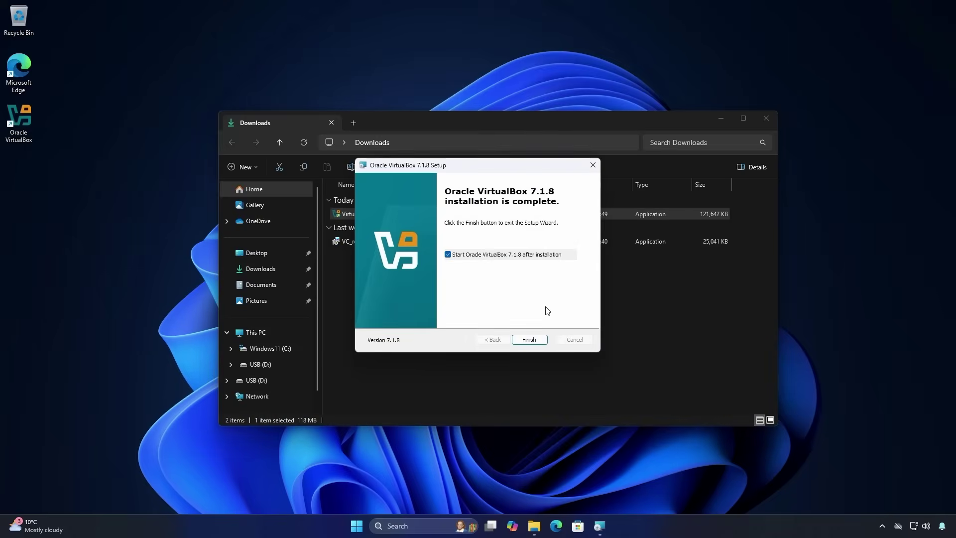
Launch VirtualBox after setup, close the Downloads folder, and start a new VM named Old OS
{"action": "left_click", "coordinate": [537, 338]}
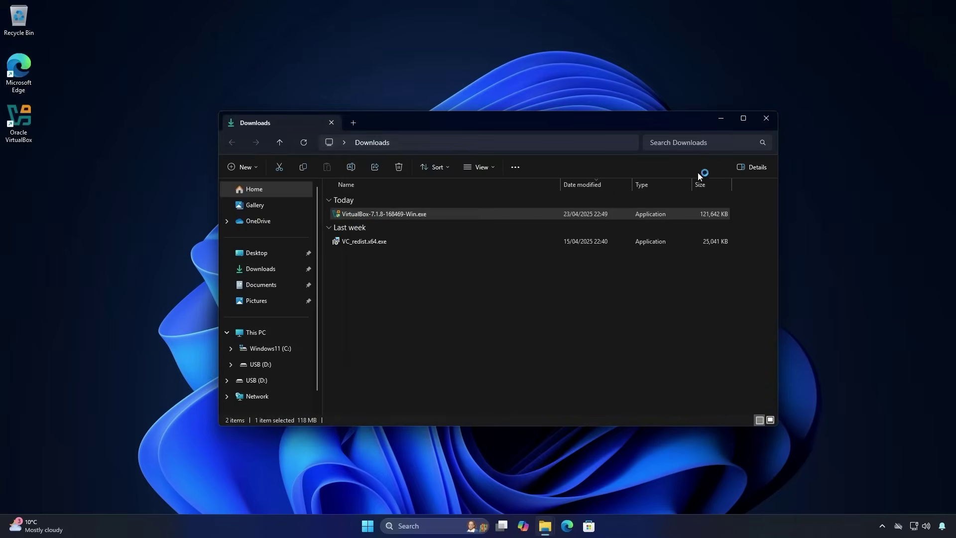
{"action": "left_click", "coordinate": [767, 119]}
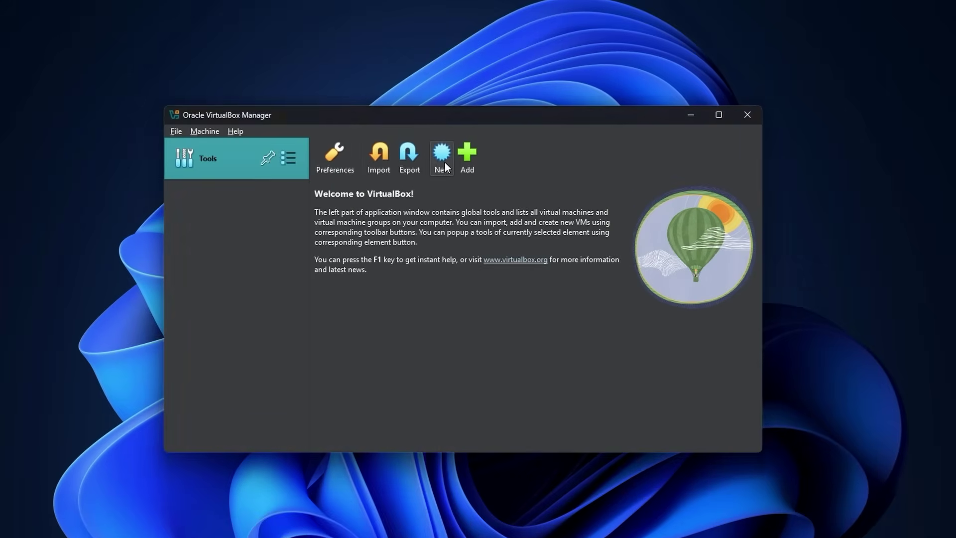
{"action": "left_click", "coordinate": [445, 163]}
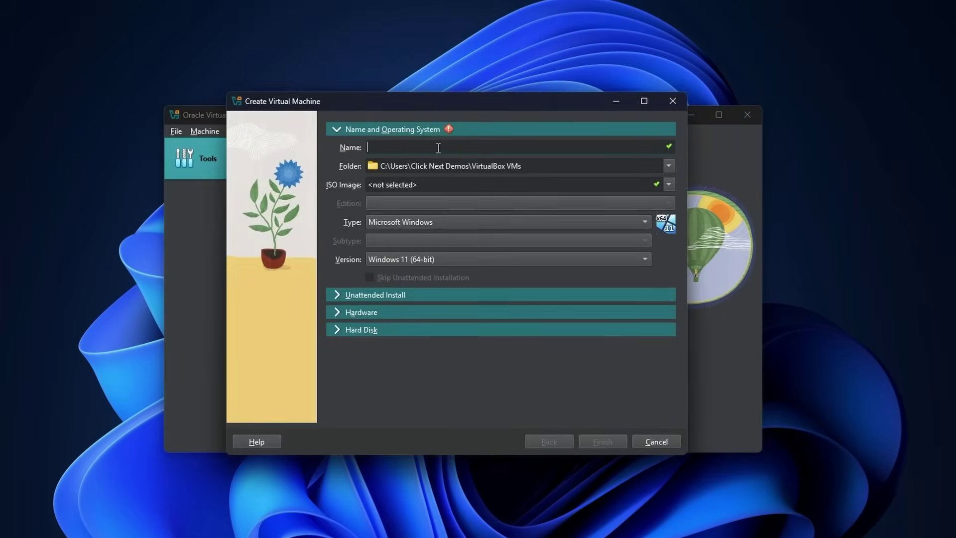
{"action": "type", "text": "Old OS"}
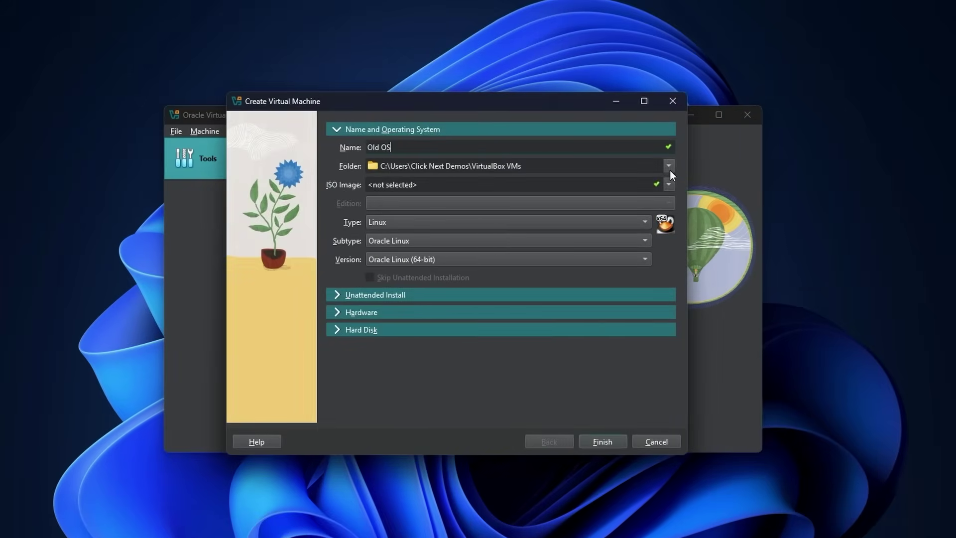
Set the VM folder to C:\My Windows 10 OS
{"action": "left_click", "coordinate": [670, 167]}
{"action": "left_click", "coordinate": [448, 197]}
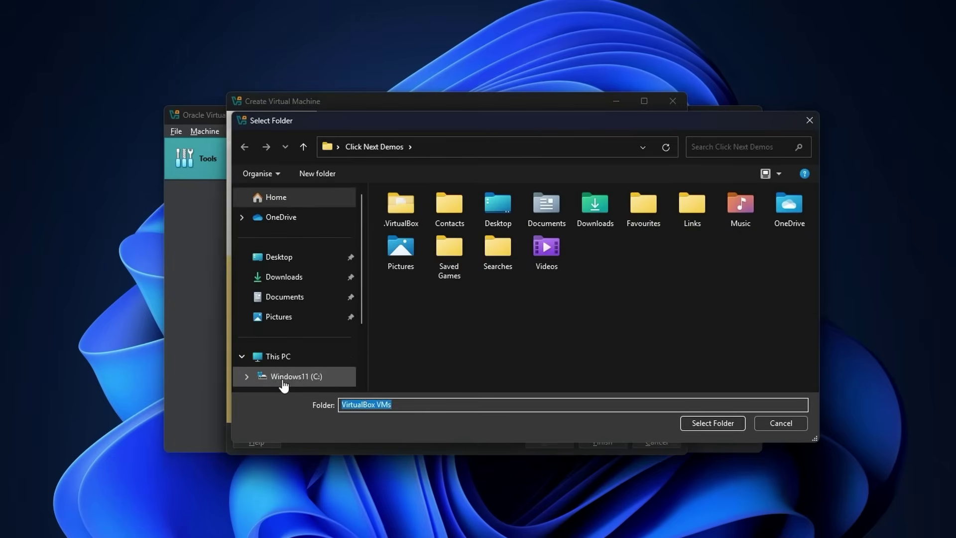
{"action": "left_click", "coordinate": [284, 379]}
{"action": "double_click", "coordinate": [410, 246]}
{"action": "left_click", "coordinate": [692, 424]}
Set the OS type to Microsoft Windows and version to Windows 10 (64-bit)
{"action": "left_click", "coordinate": [523, 222]}
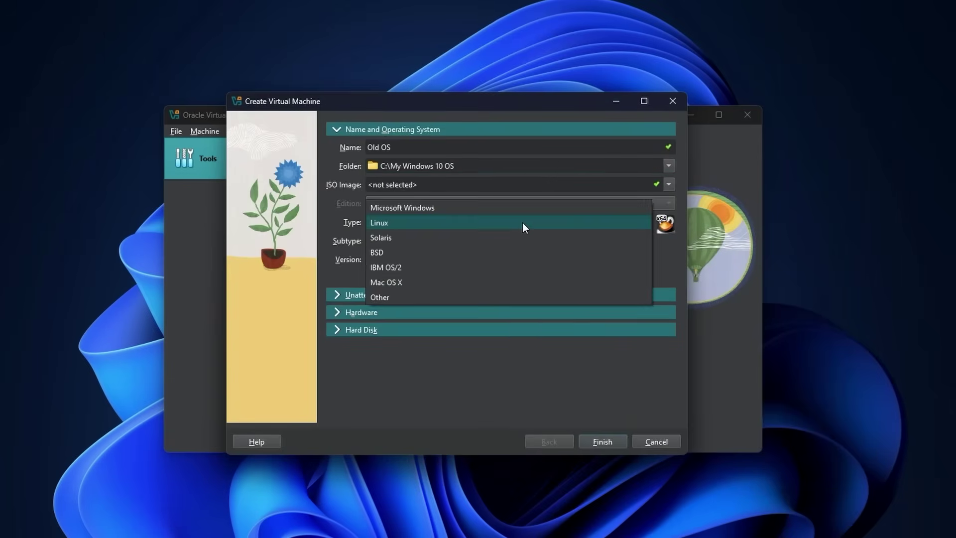
{"action": "left_click", "coordinate": [521, 213]}
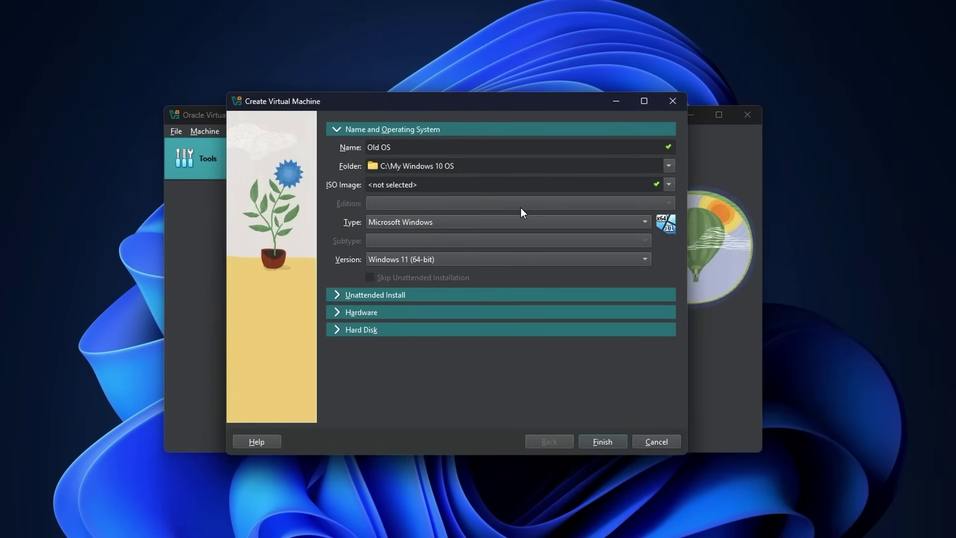
{"action": "left_click", "coordinate": [500, 259]}
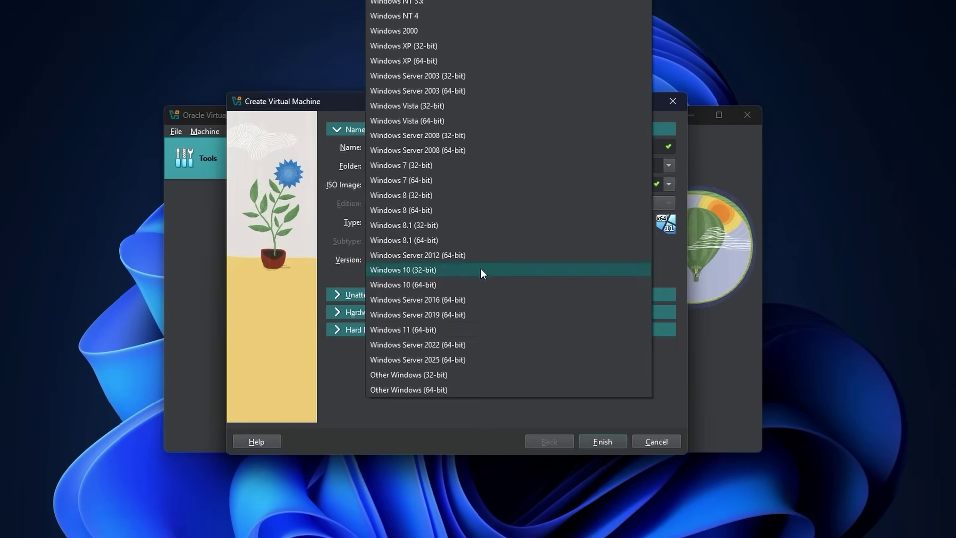
{"action": "left_click", "coordinate": [467, 284]}
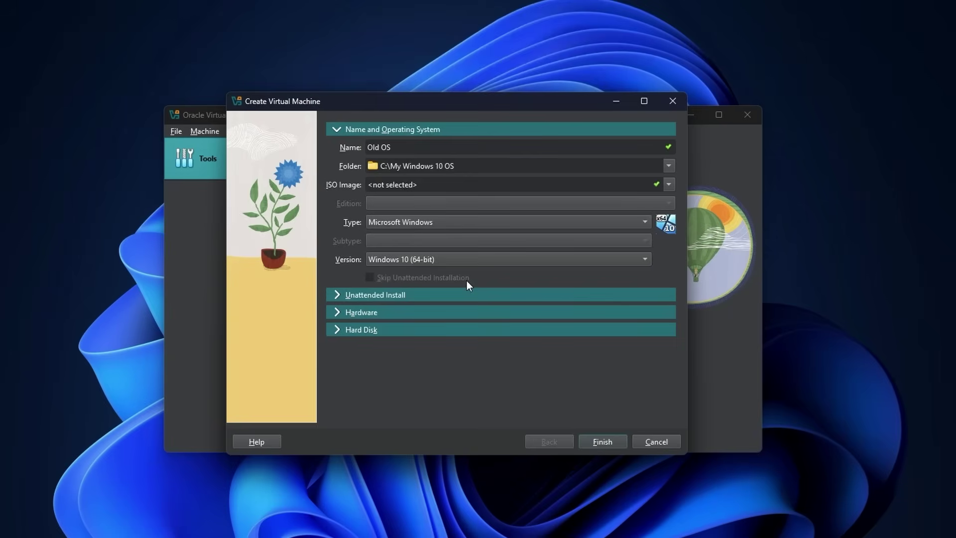
Give Old OS 4096 MB base memory and attach the existing My Windows 10 OS.VHD as its disk
{"action": "left_click", "coordinate": [422, 312]}
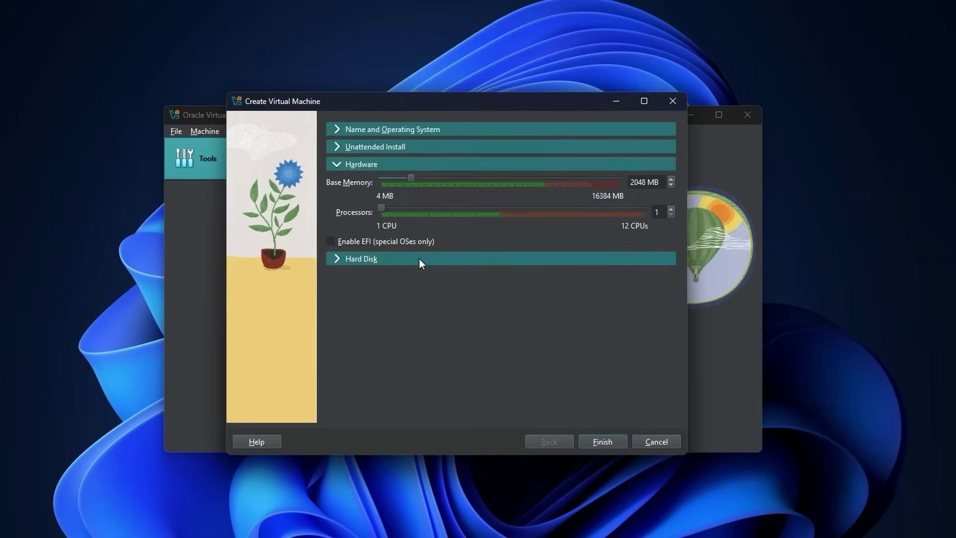
{"action": "left_click_drag", "start_coordinate": [413, 177], "coordinate": [441, 176]}
{"action": "left_click", "coordinate": [373, 258]}
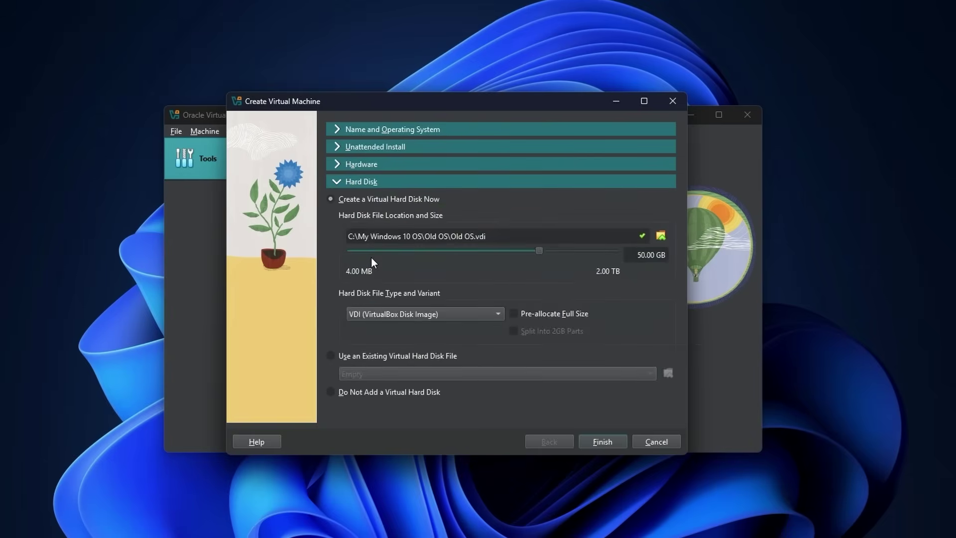
{"action": "left_click", "coordinate": [359, 352]}
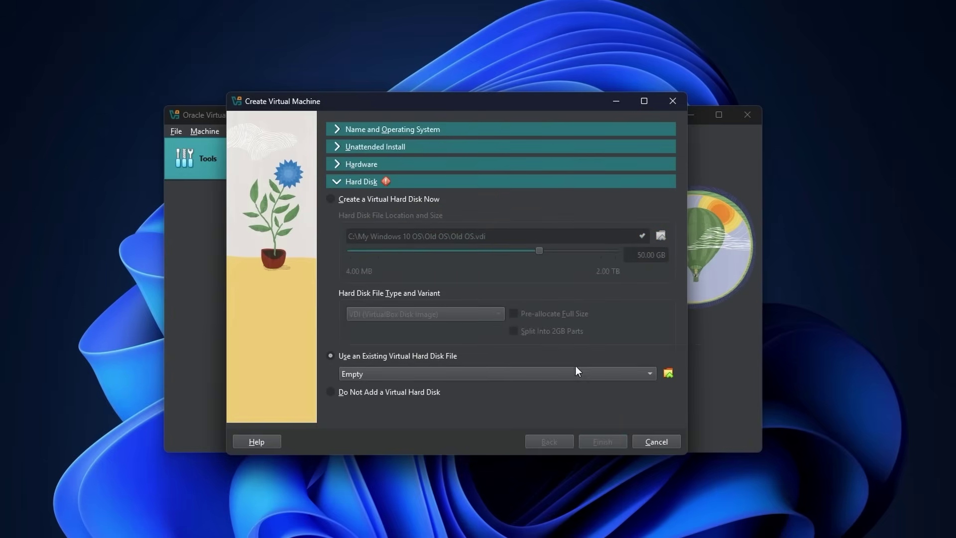
{"action": "left_click", "coordinate": [668, 374]}
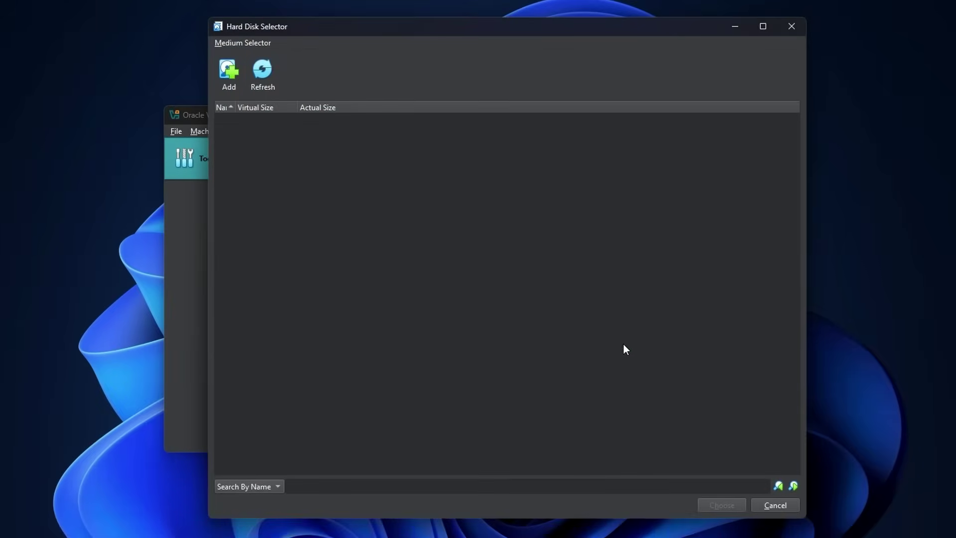
{"action": "left_click", "coordinate": [229, 70]}
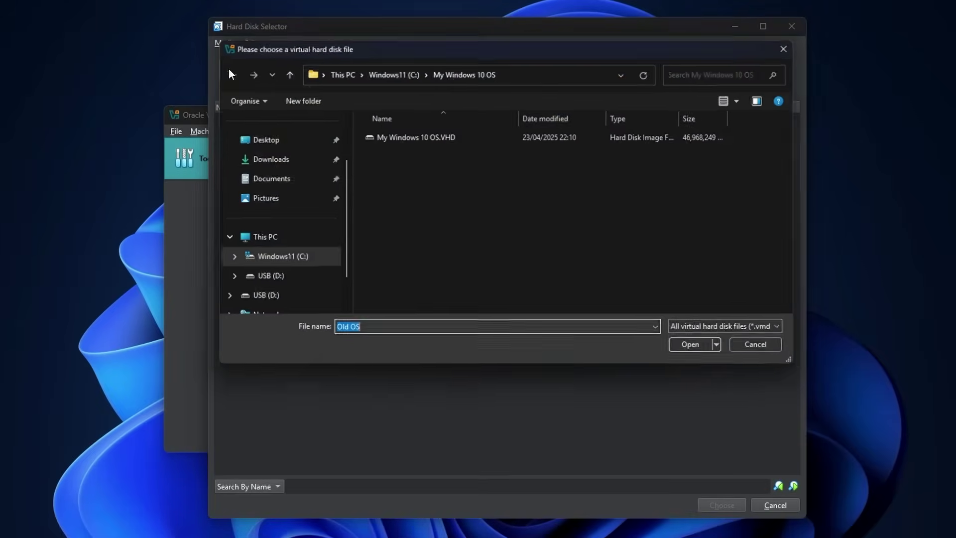
{"action": "double_click", "coordinate": [387, 137]}
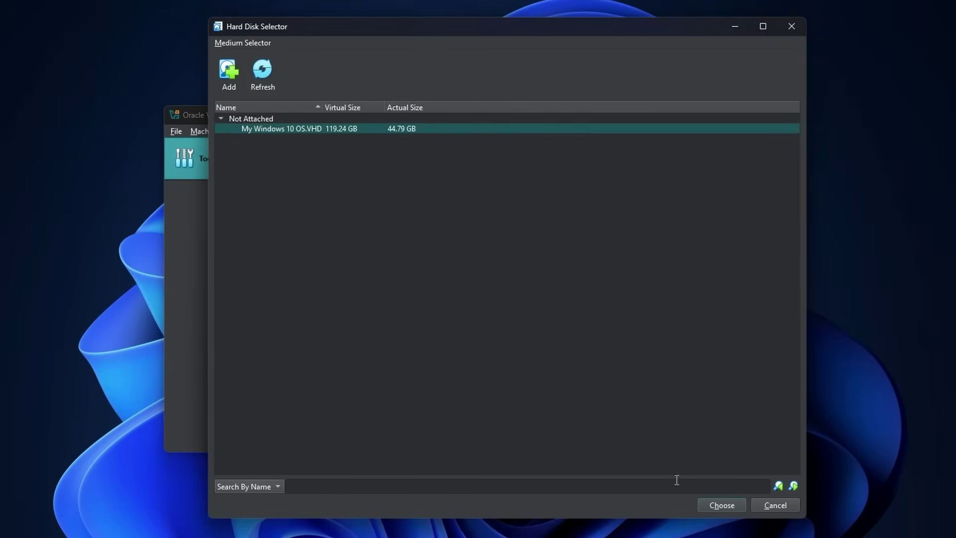
{"action": "left_click", "coordinate": [709, 509]}
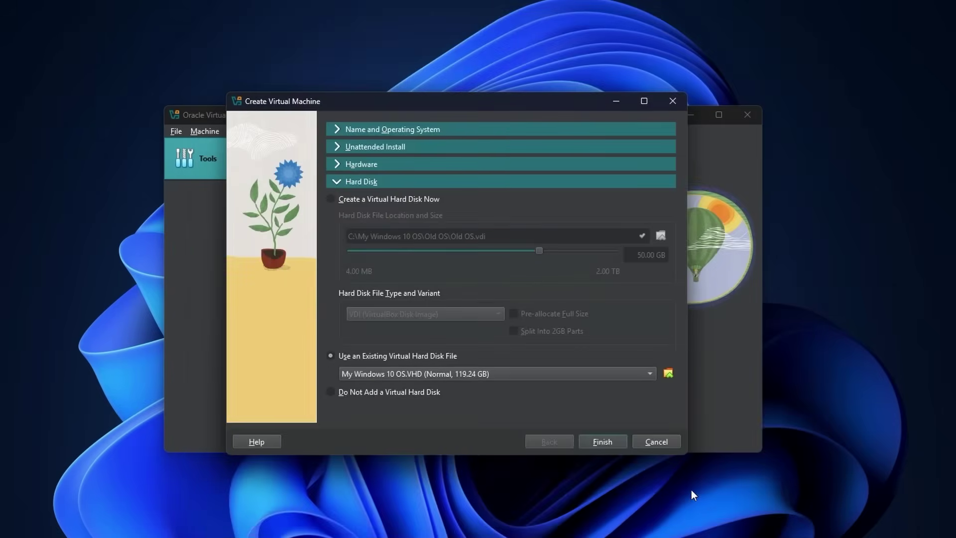
Finish creating Old OS, boot it, and allow the guest to be discoverable on its network
{"action": "left_click", "coordinate": [602, 440]}
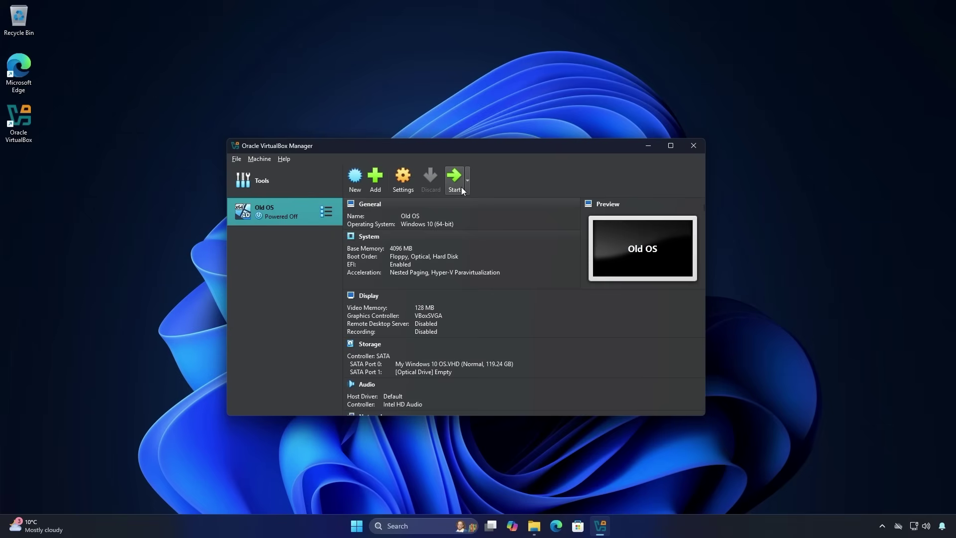
{"action": "left_click", "coordinate": [455, 179]}
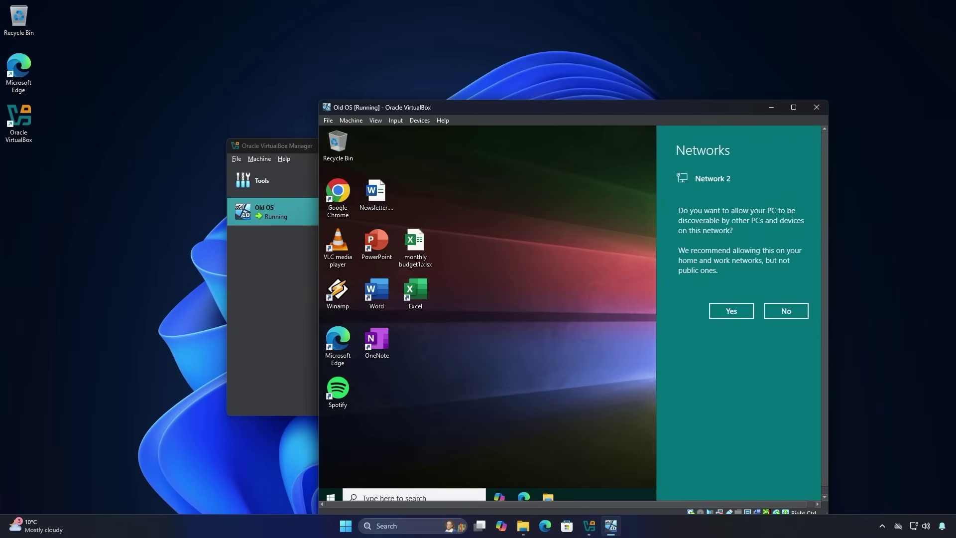
{"action": "left_click", "coordinate": [723, 309]}
{"action": "left_click_drag", "start_coordinate": [639, 112], "coordinate": [582, 70]}
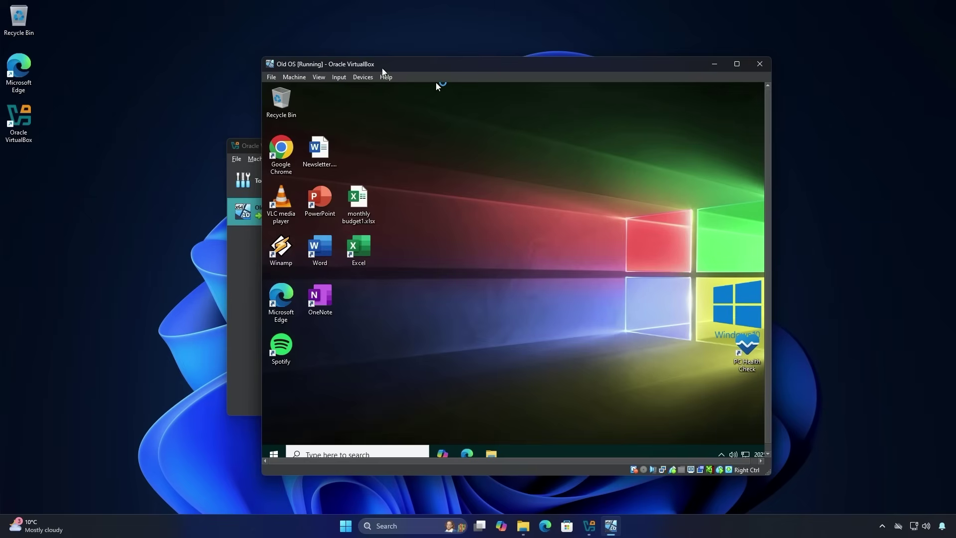
Insert the Guest Additions CD, run its installer from the guest's CD drive, and reboot afterwards
{"action": "left_click", "coordinate": [362, 77]}
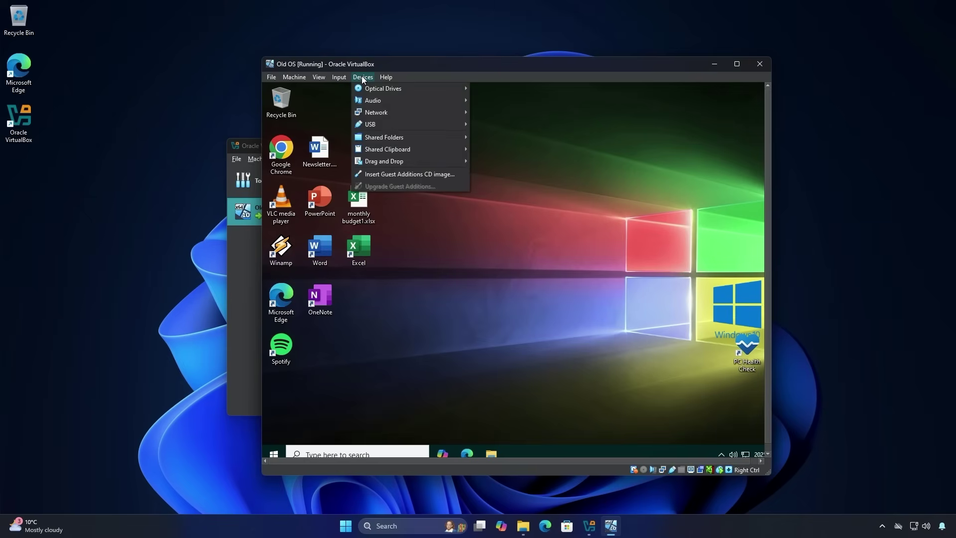
{"action": "left_click", "coordinate": [393, 175]}
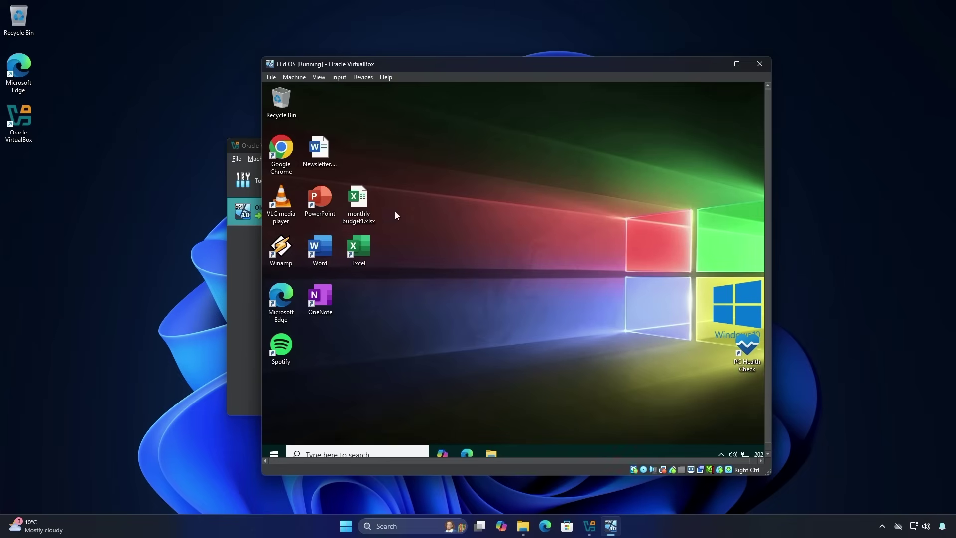
{"action": "left_click", "coordinate": [491, 454]}
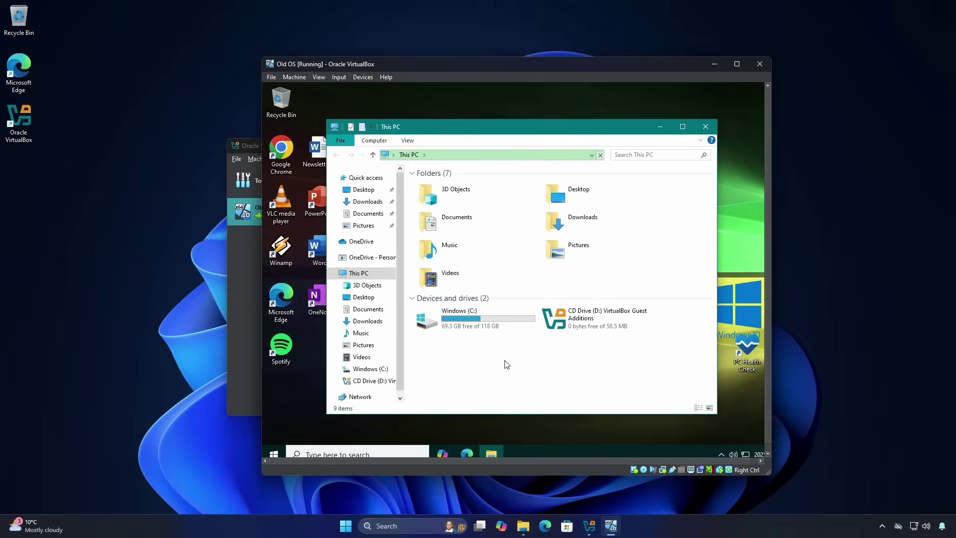
{"action": "double_click", "coordinate": [592, 323]}
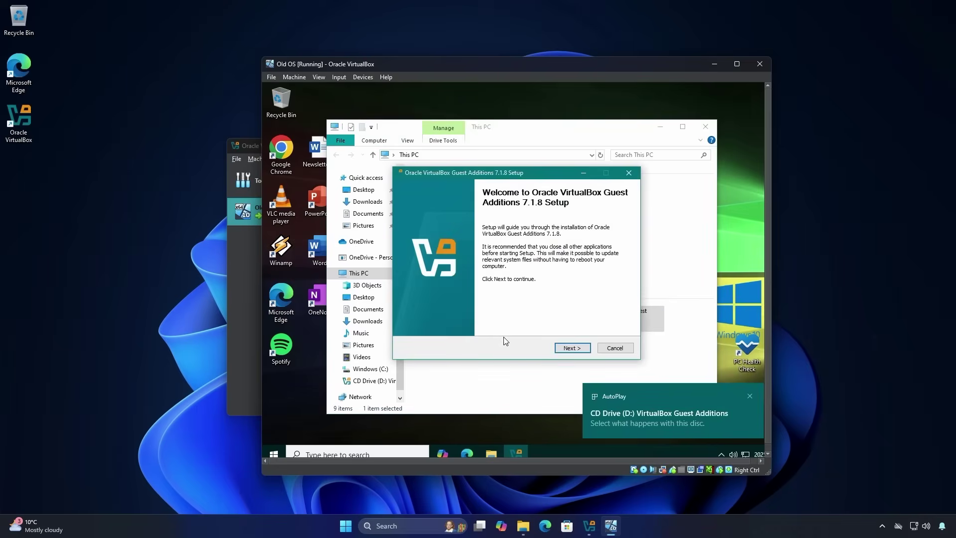
{"action": "left_click", "coordinate": [571, 347]}
{"action": "left_click", "coordinate": [572, 348]}
{"action": "left_click", "coordinate": [572, 348]}
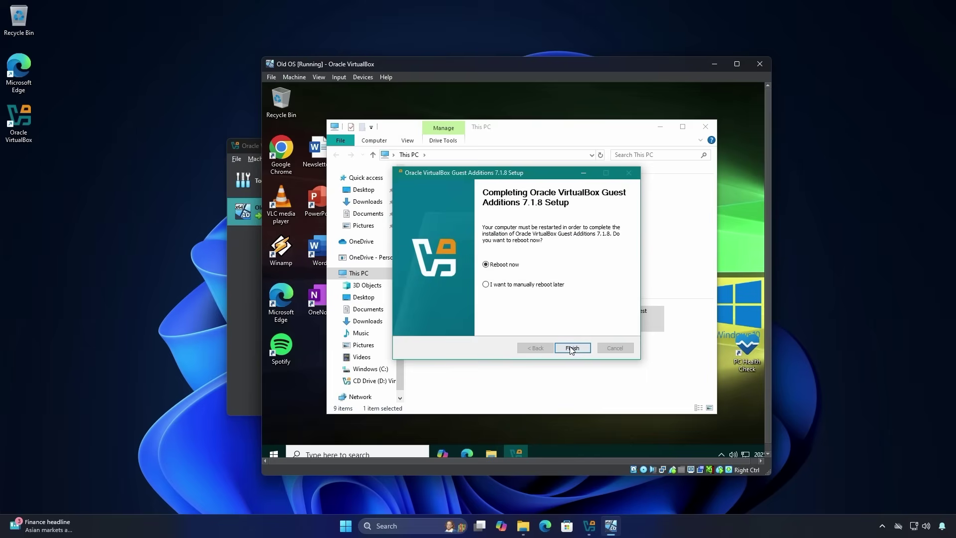
{"action": "left_click", "coordinate": [571, 348]}
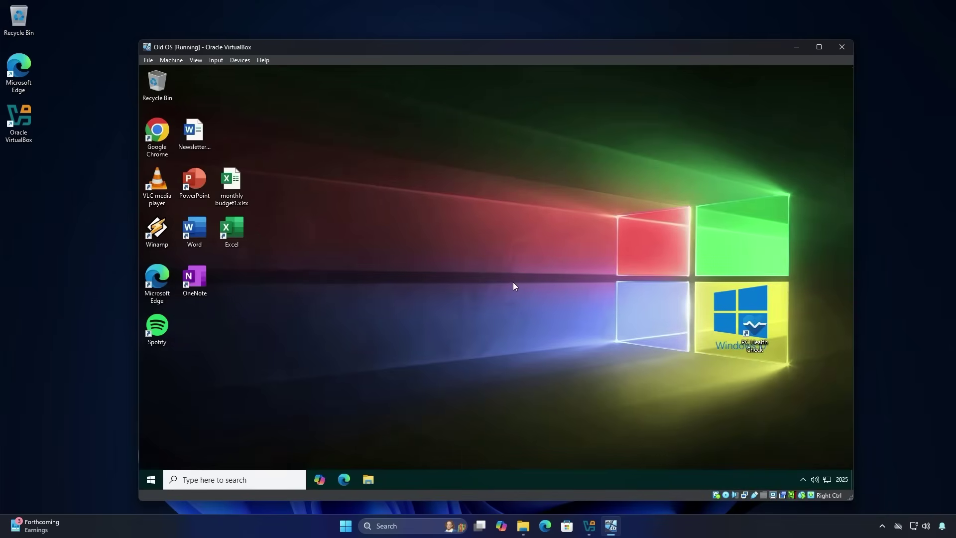
Toggle the VM to full-screen and back, then shut down the guest Windows via Start > Power
{"action": "key", "text": "ctrl+f"}
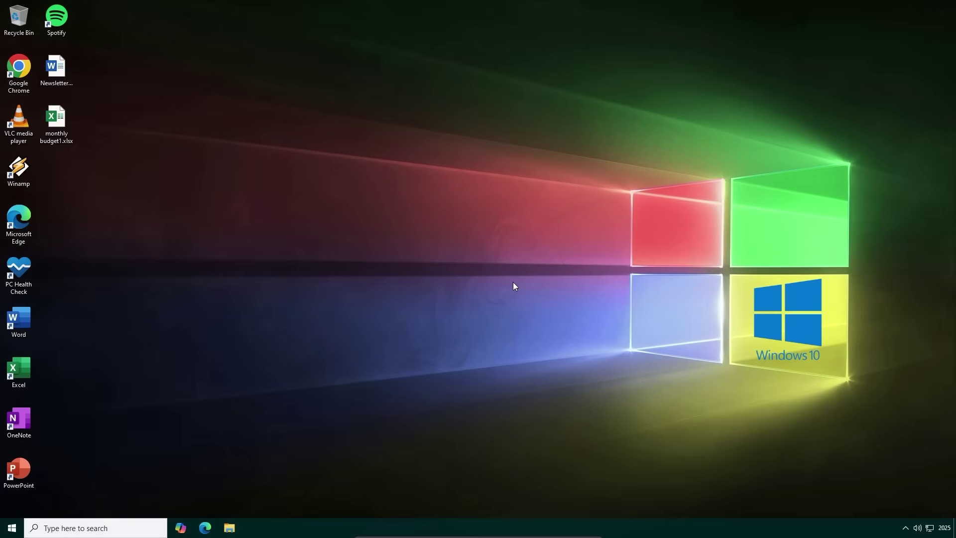
{"action": "key", "text": "ctrl+f"}
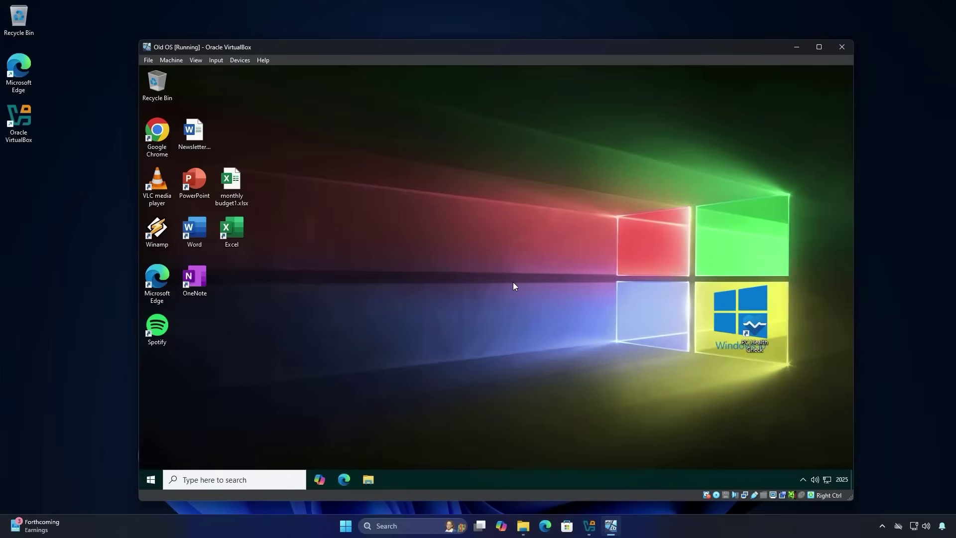
{"action": "left_click", "coordinate": [148, 477]}
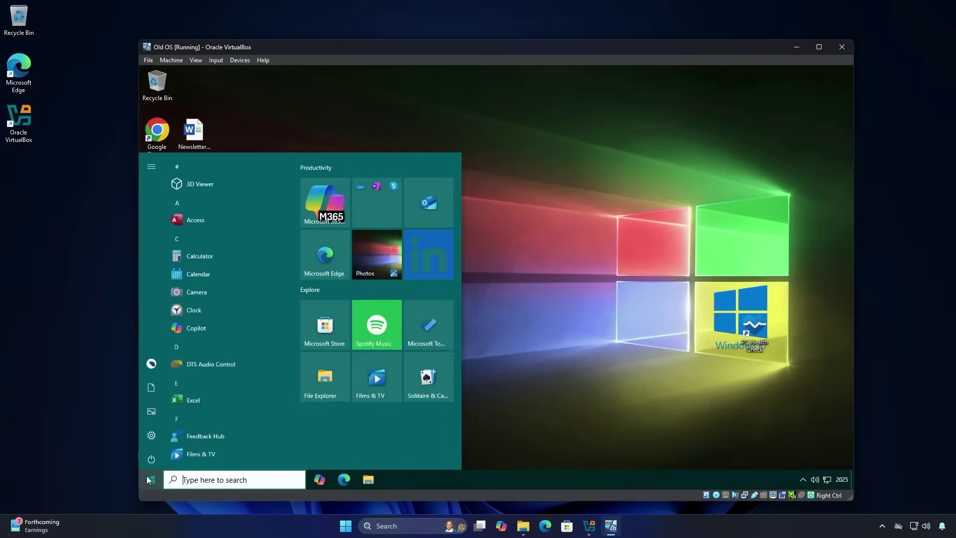
{"action": "left_click", "coordinate": [150, 460]}
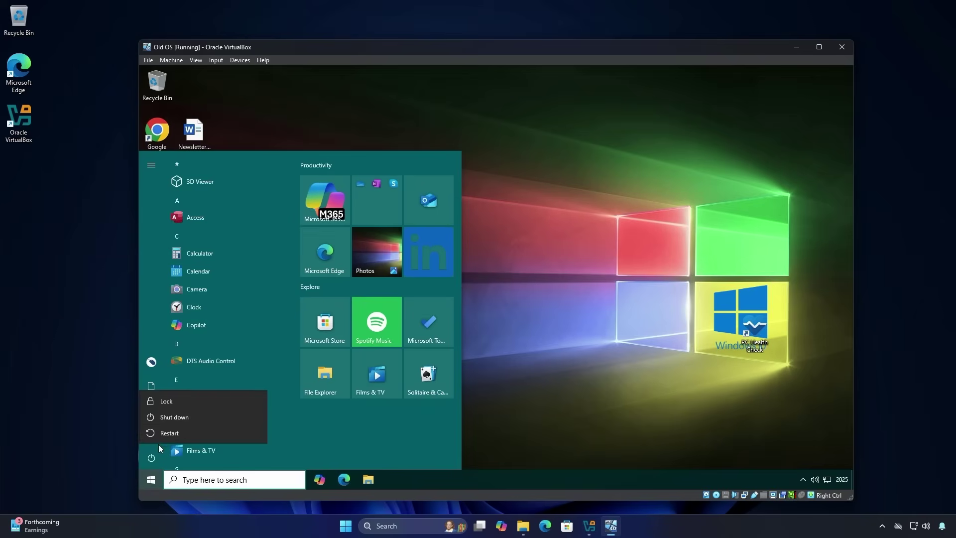
{"action": "left_click", "coordinate": [169, 418]}
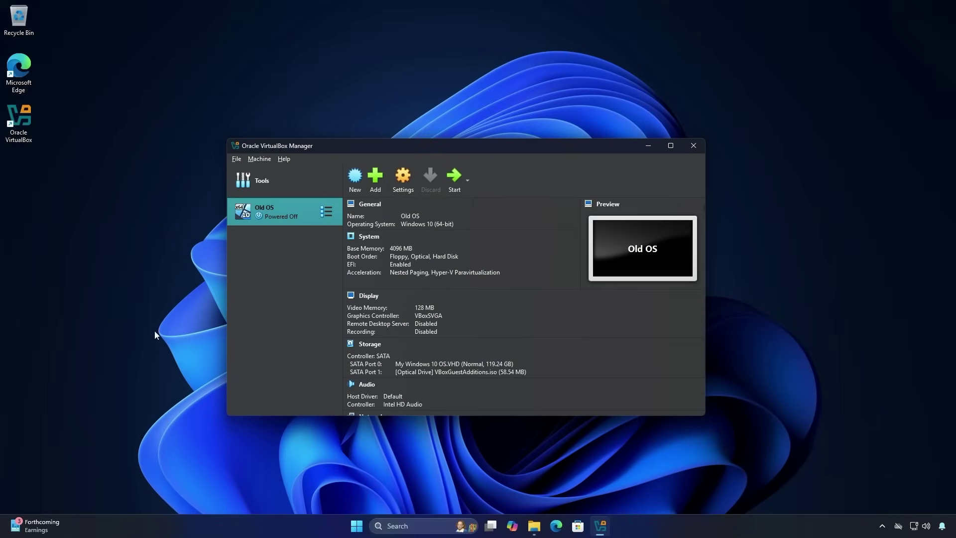
Remove the Old OS machine from VirtualBox, choosing Delete all files
{"action": "right_click", "coordinate": [279, 211]}
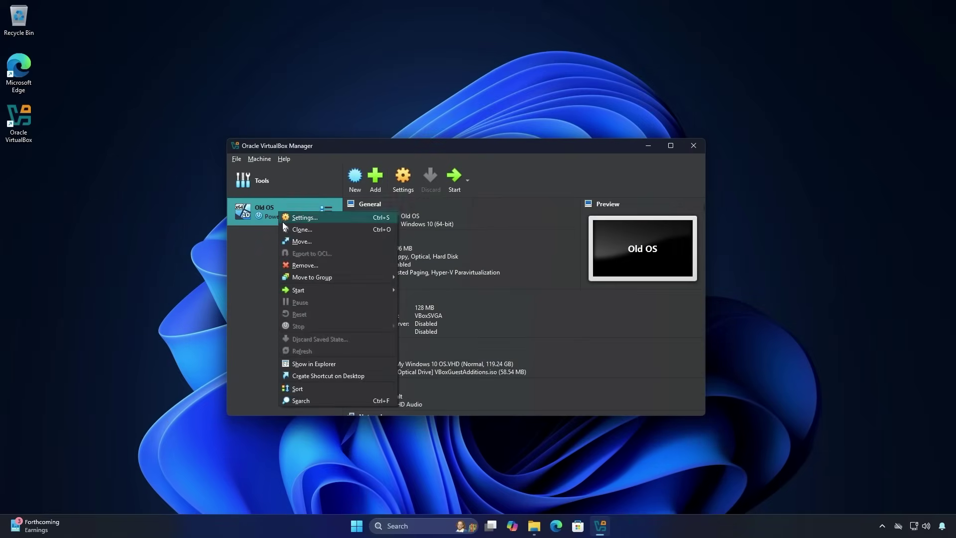
{"action": "left_click", "coordinate": [304, 265]}
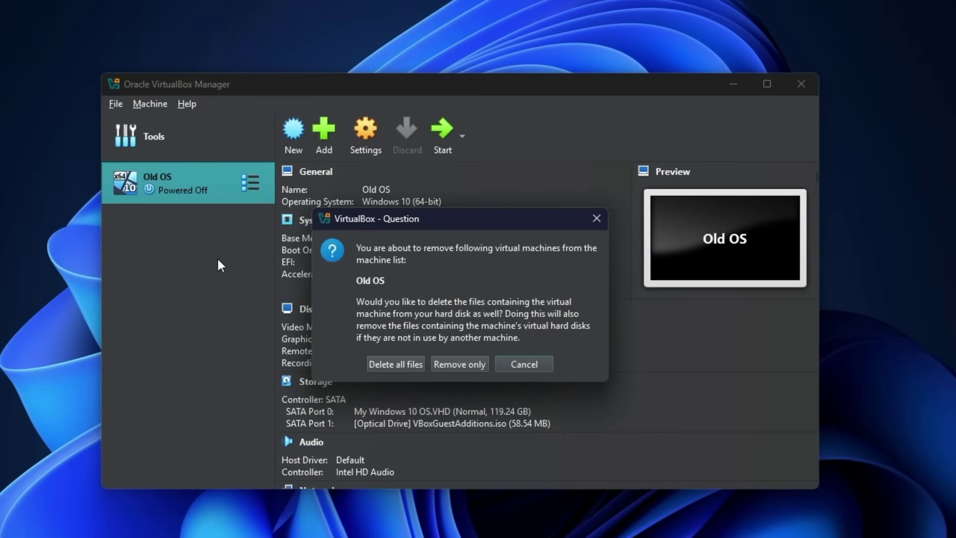
{"action": "left_click", "coordinate": [380, 369]}
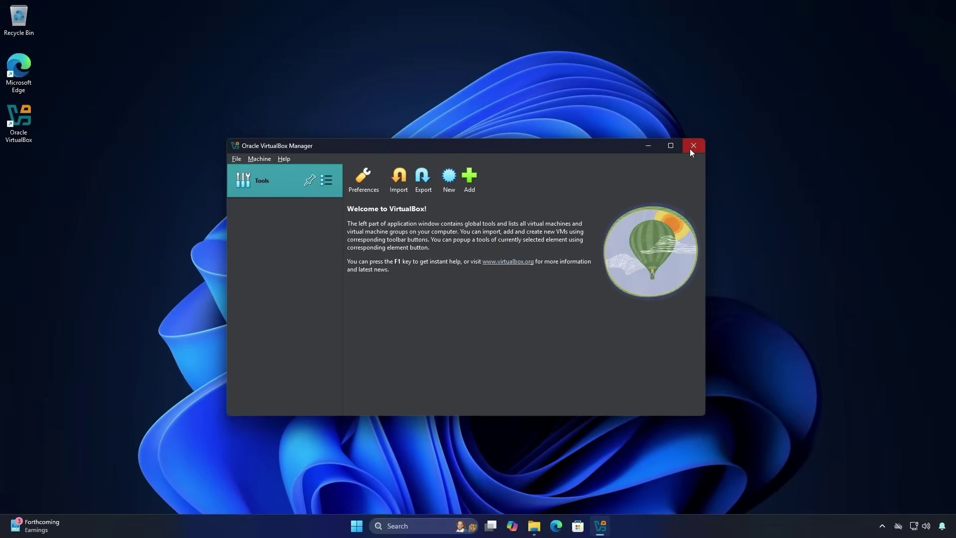
Close the Oracle VirtualBox Manager window
{"action": "left_click", "coordinate": [692, 149]}
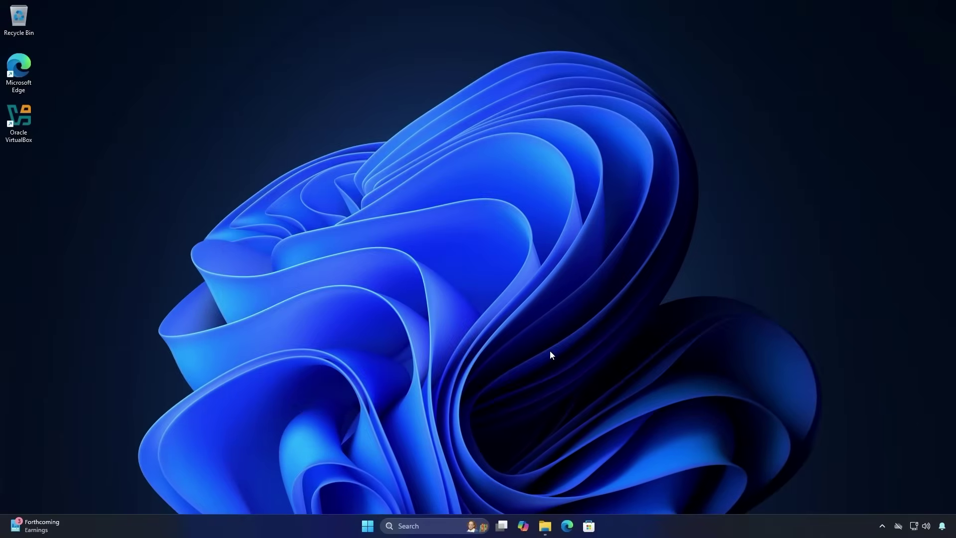